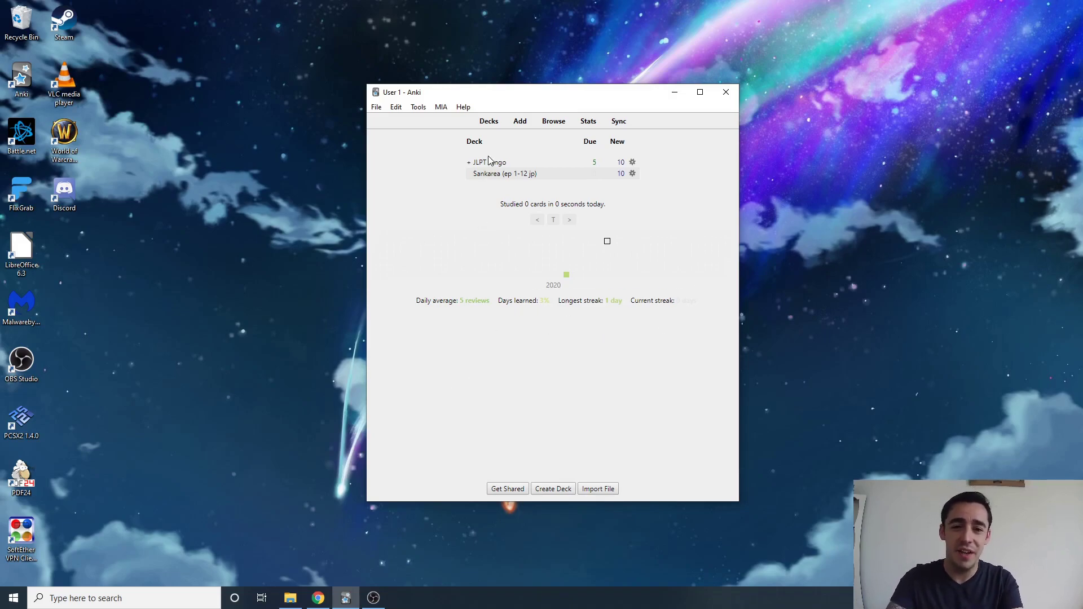
Open the add-ons manager, switch to Chrome, and copy the add-on code from the MorphMan for Anki 2.1 page
click(418, 108)
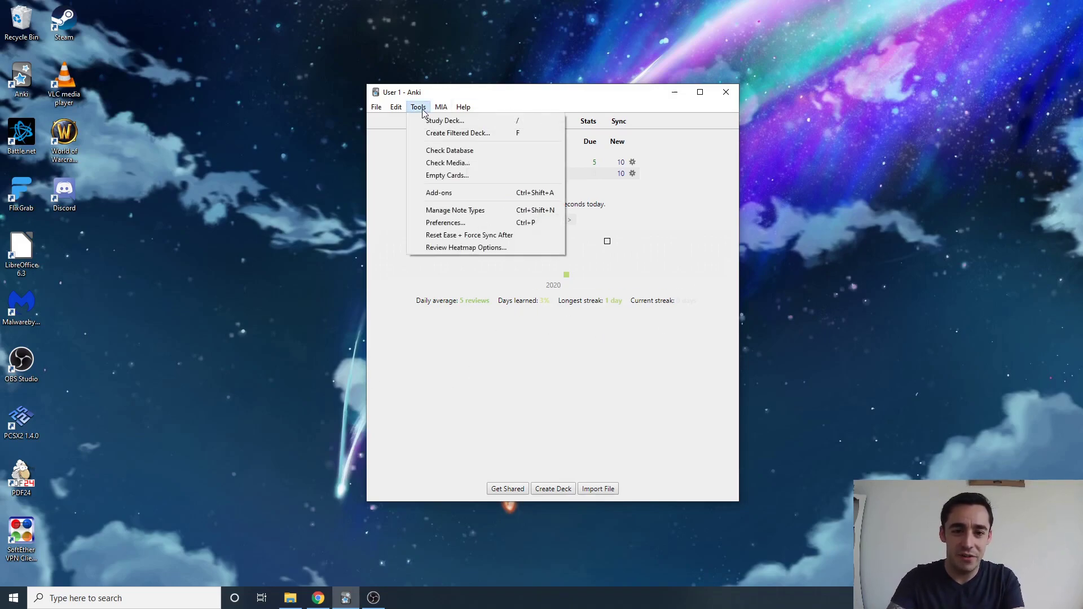
click(442, 193)
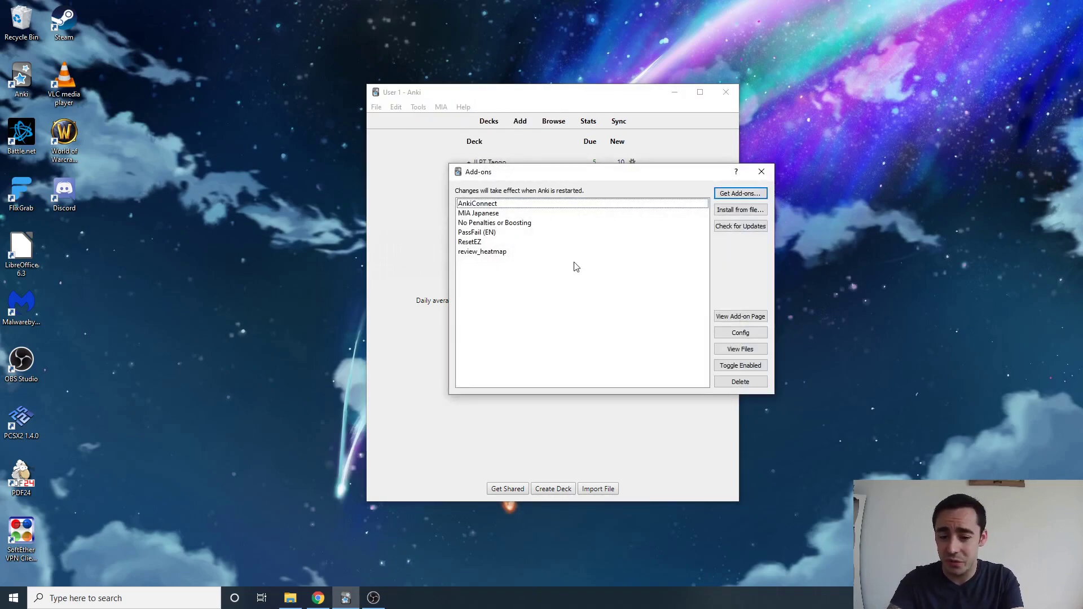
click(318, 598)
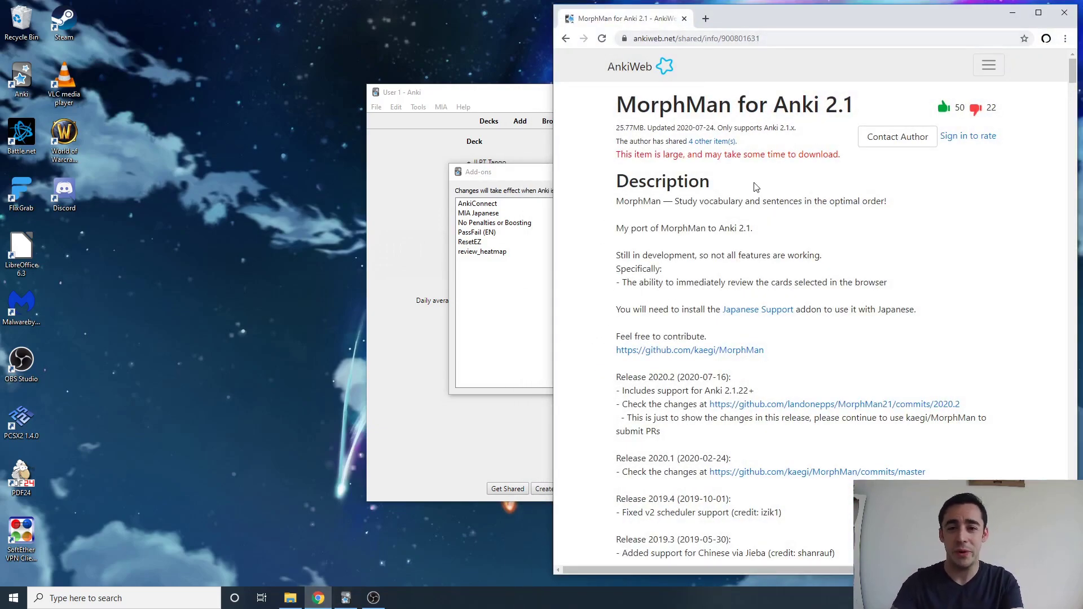
scroll(756, 187, down, 10)
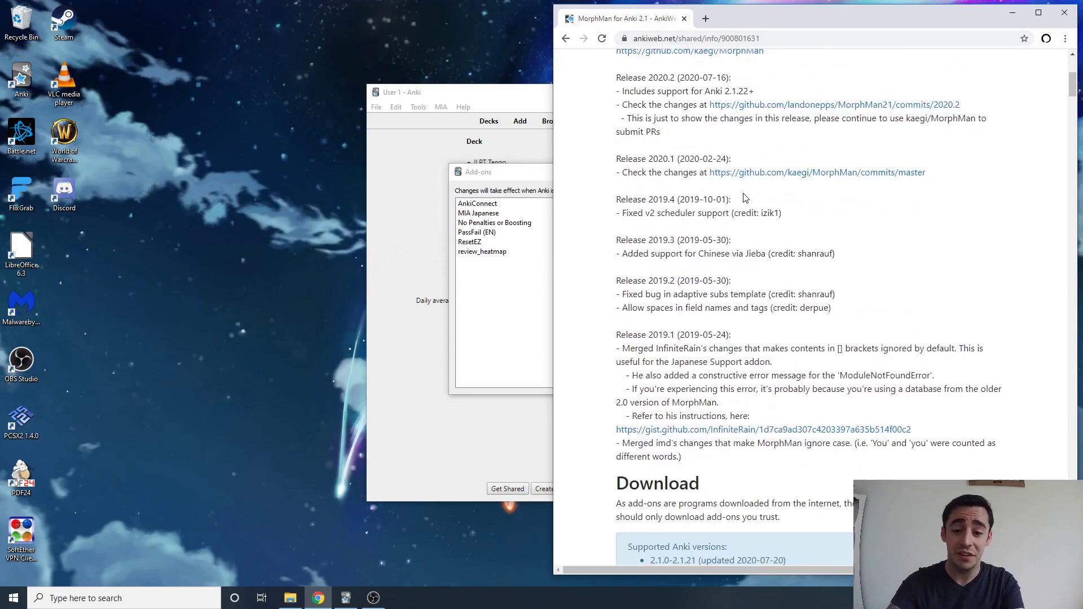
double_click(680, 329)
key(ctrl+c)
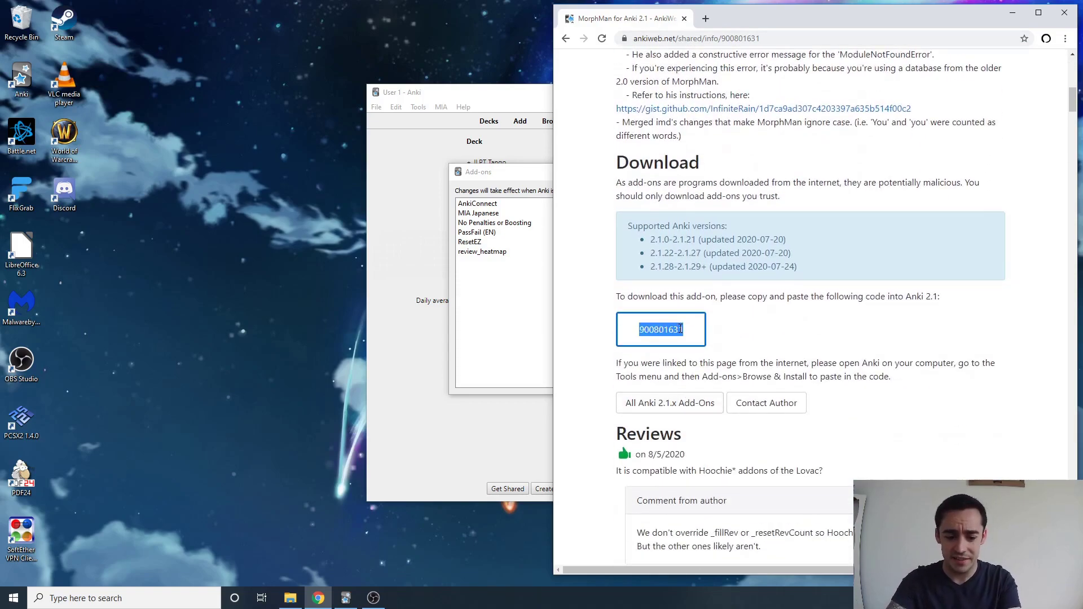
Back in Anki, install the MorphMan add-on with code 900801631 and close the add-ons manager
click(498, 336)
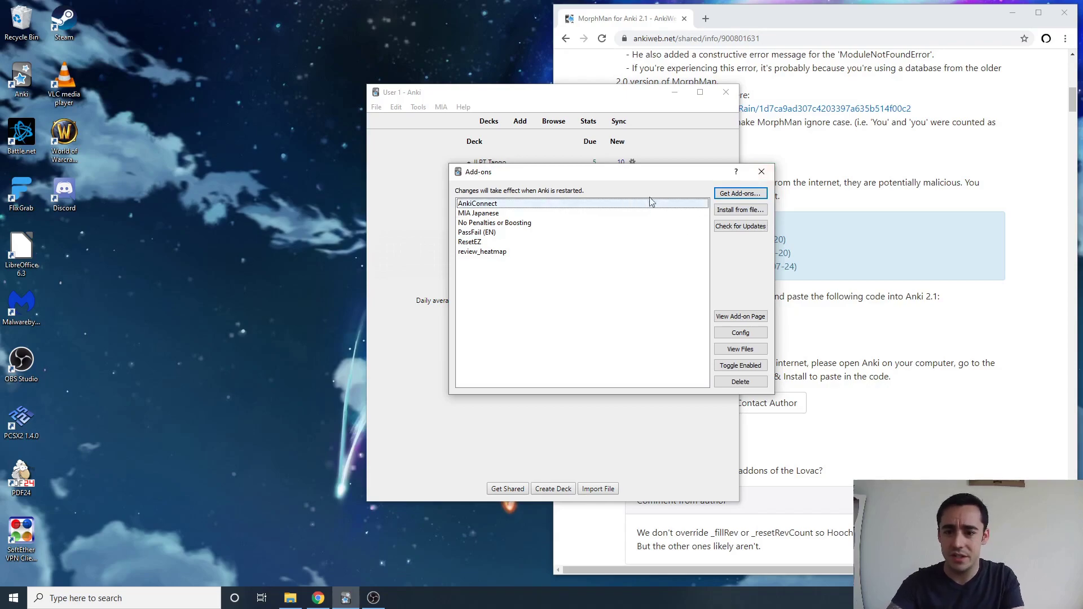
click(740, 194)
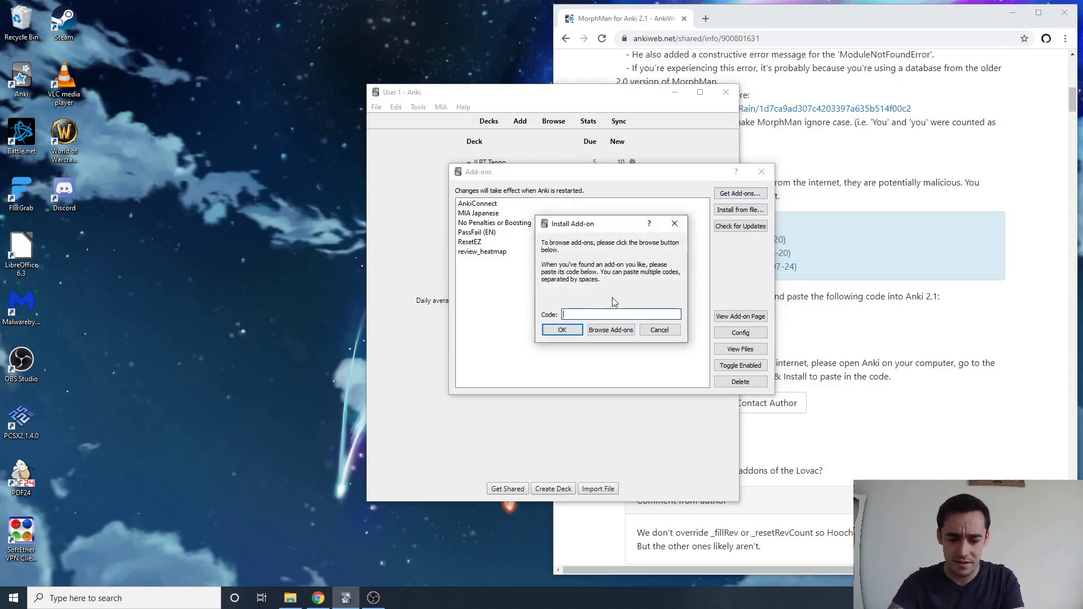
key(ctrl+v)
click(557, 331)
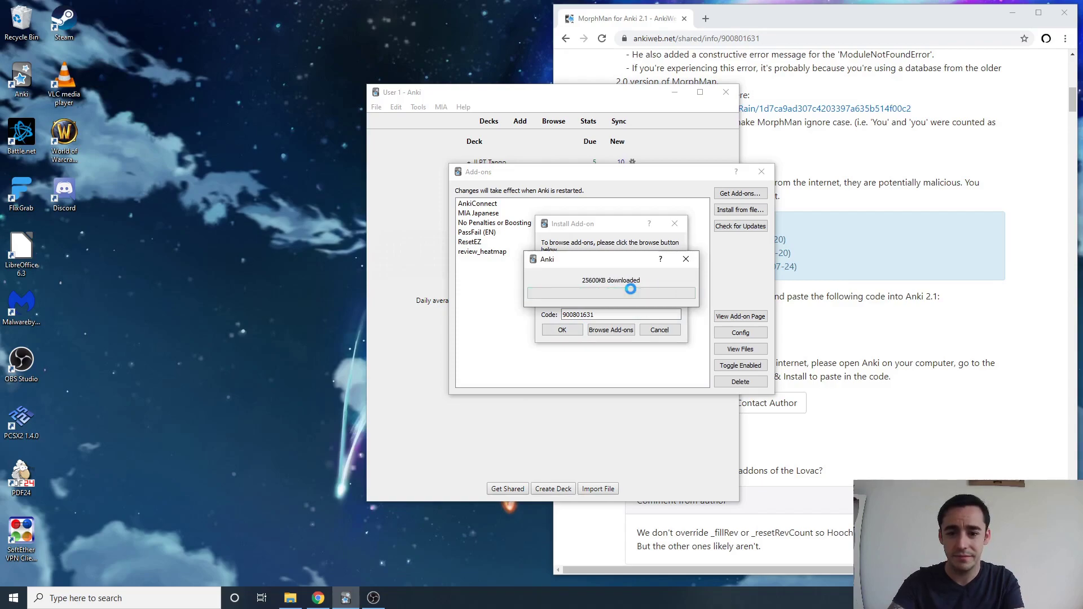
click(763, 172)
Exit Anki, minimize the browser window, and launch Anki again so the new add-on is loaded
click(377, 108)
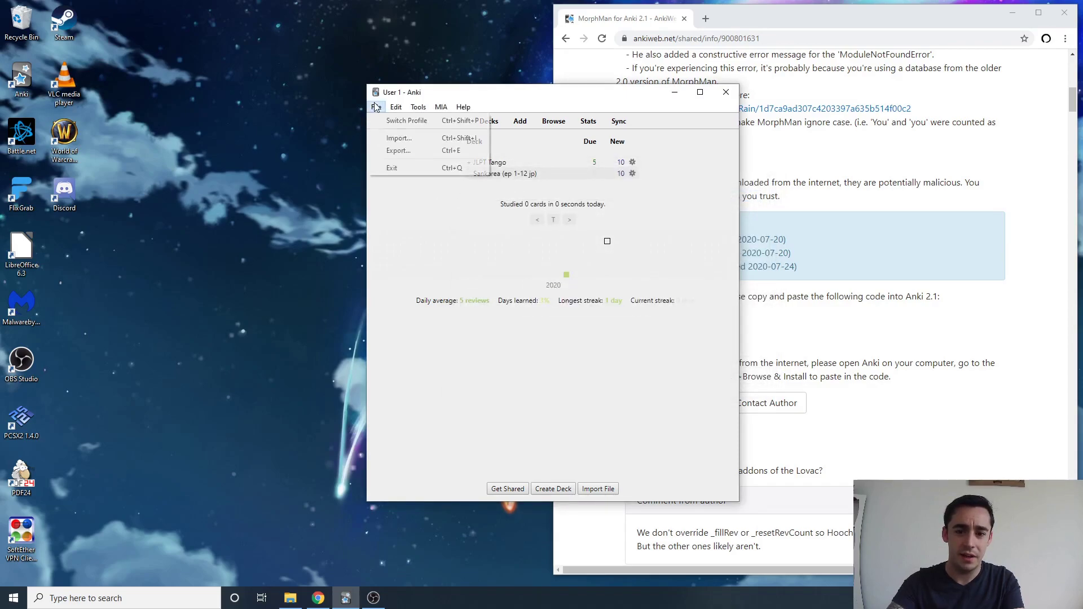
click(382, 167)
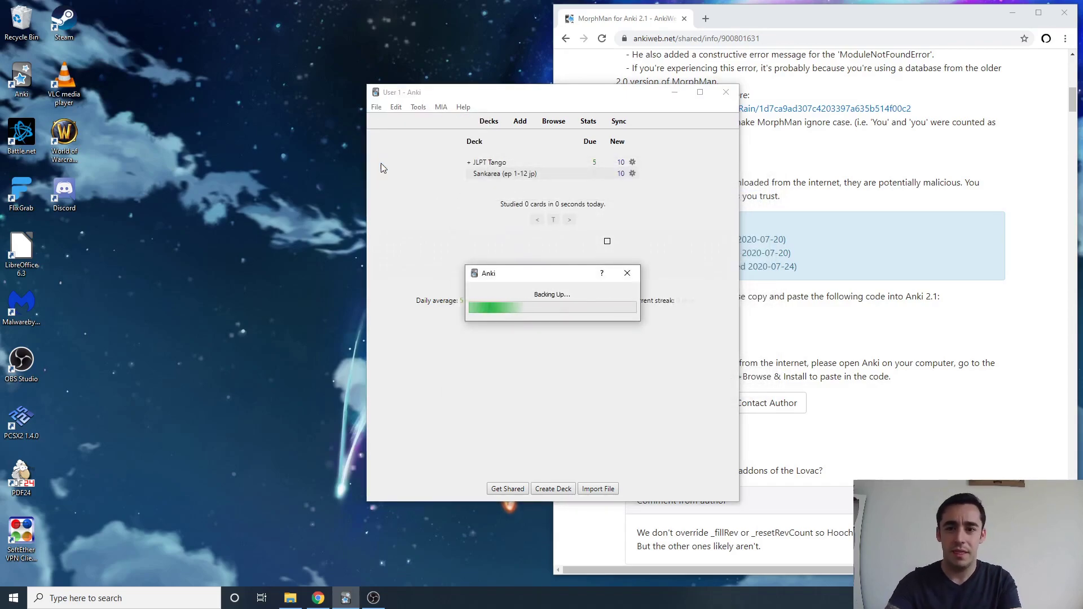
click(1012, 14)
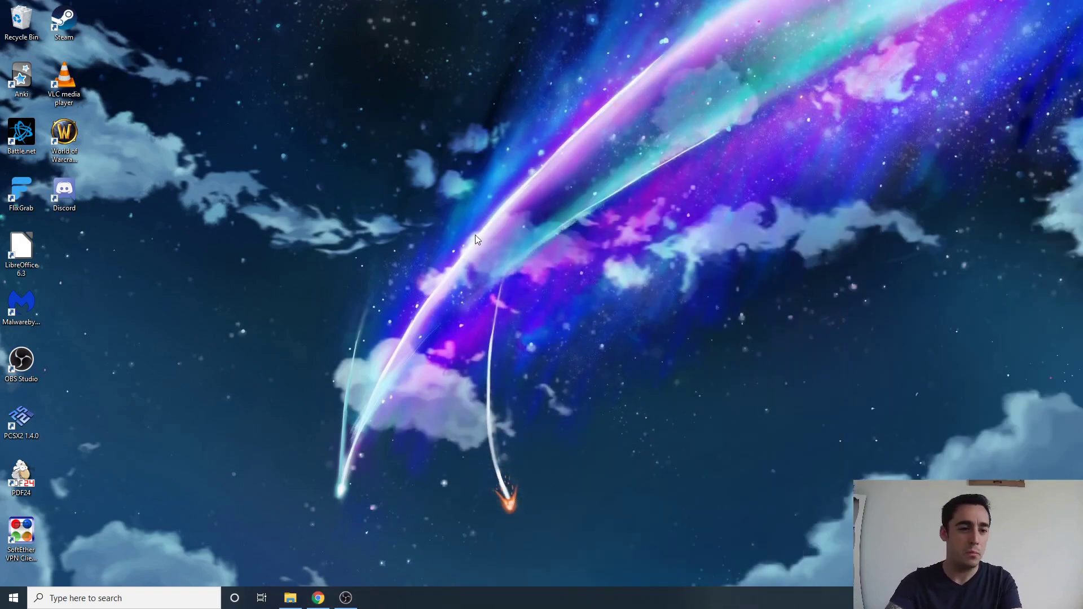
double_click(21, 78)
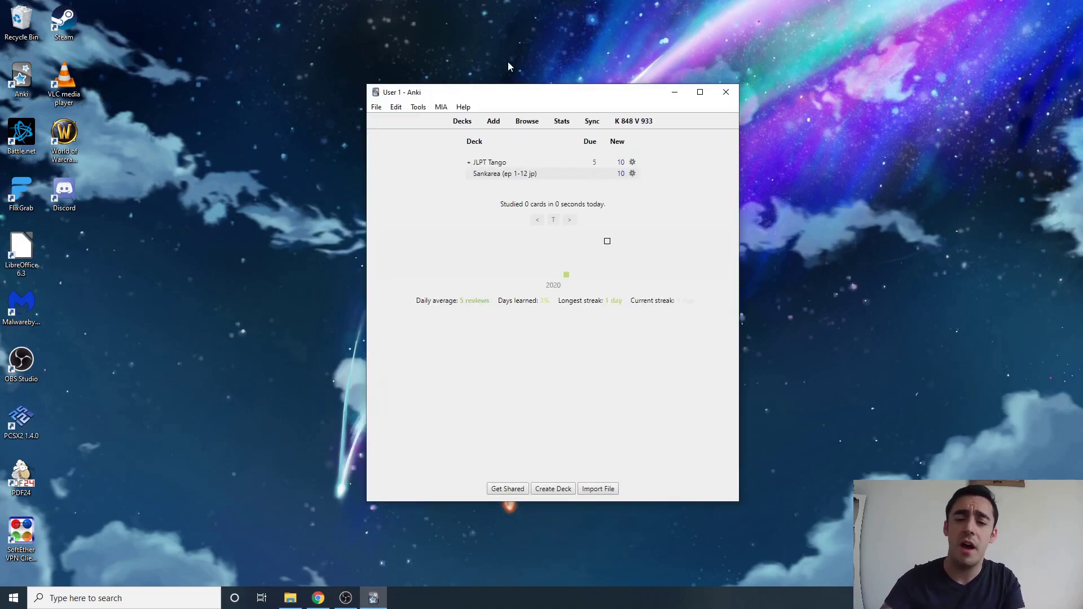
Check the installed add-ons list for the MorphMan entry and close the list
click(418, 106)
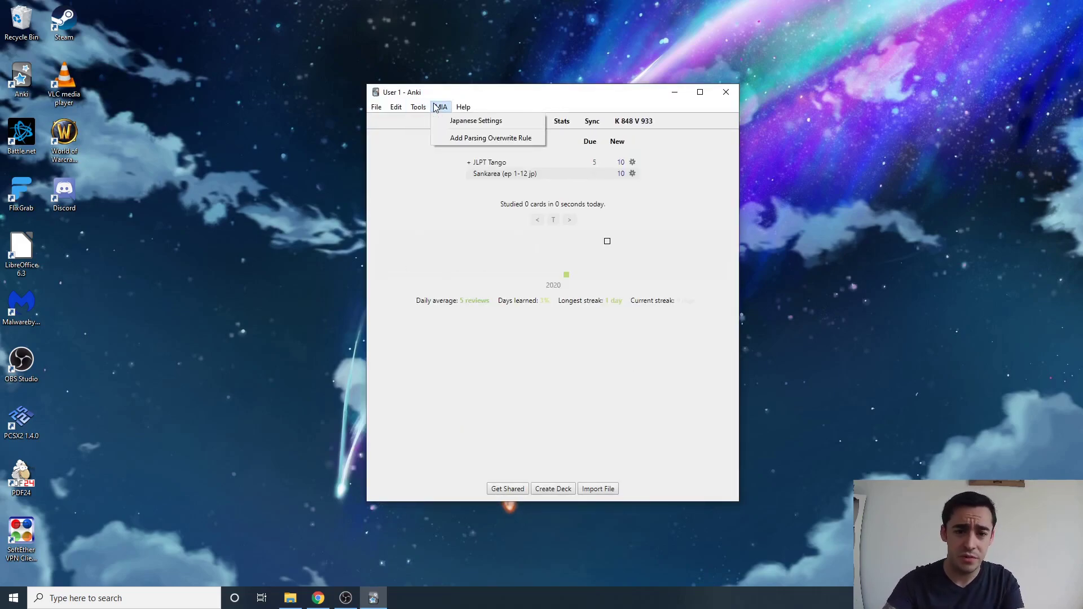
click(436, 192)
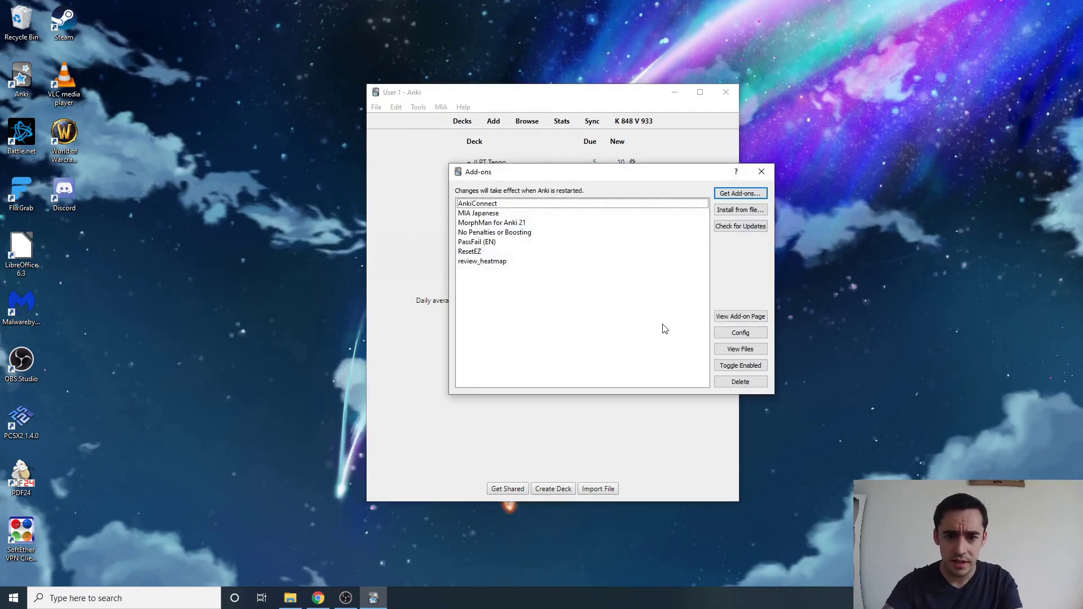
click(560, 223)
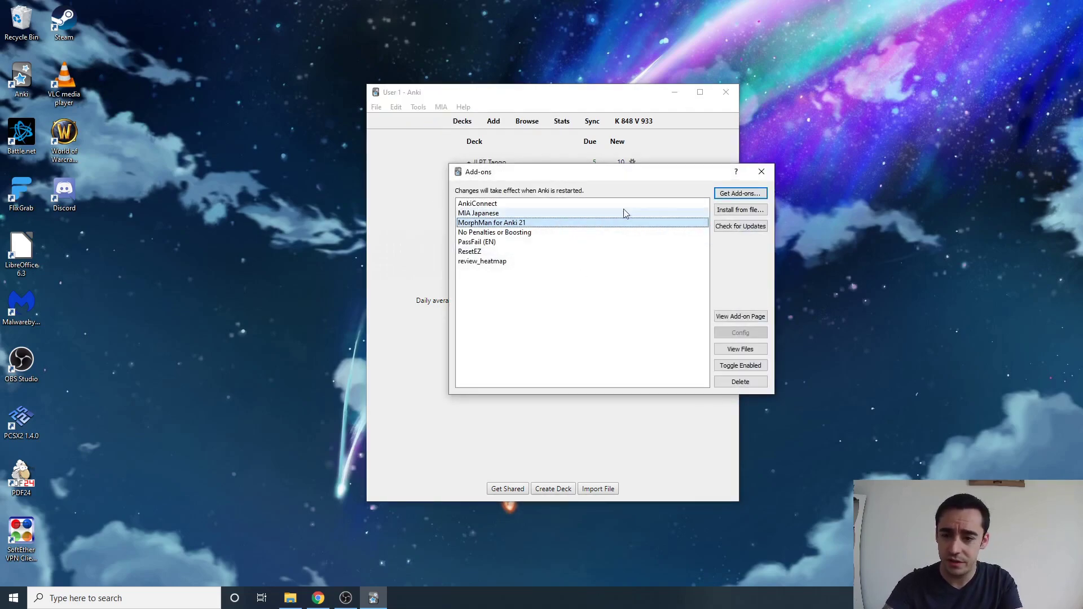
click(759, 172)
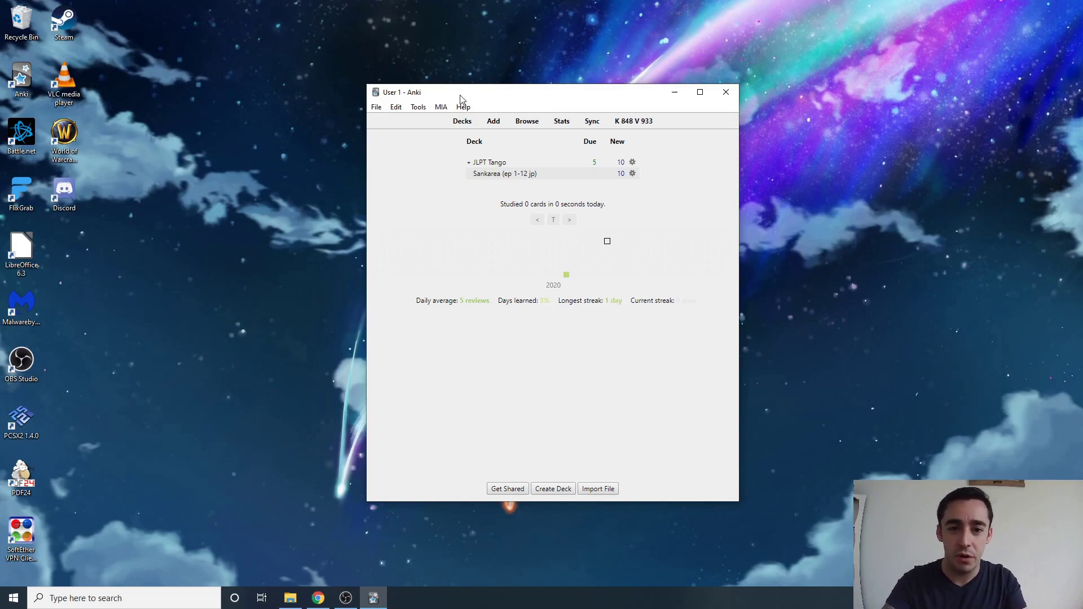
Open the MorphMan preferences and place their window beside the main Anki window
drag(460, 94, 735, 54)
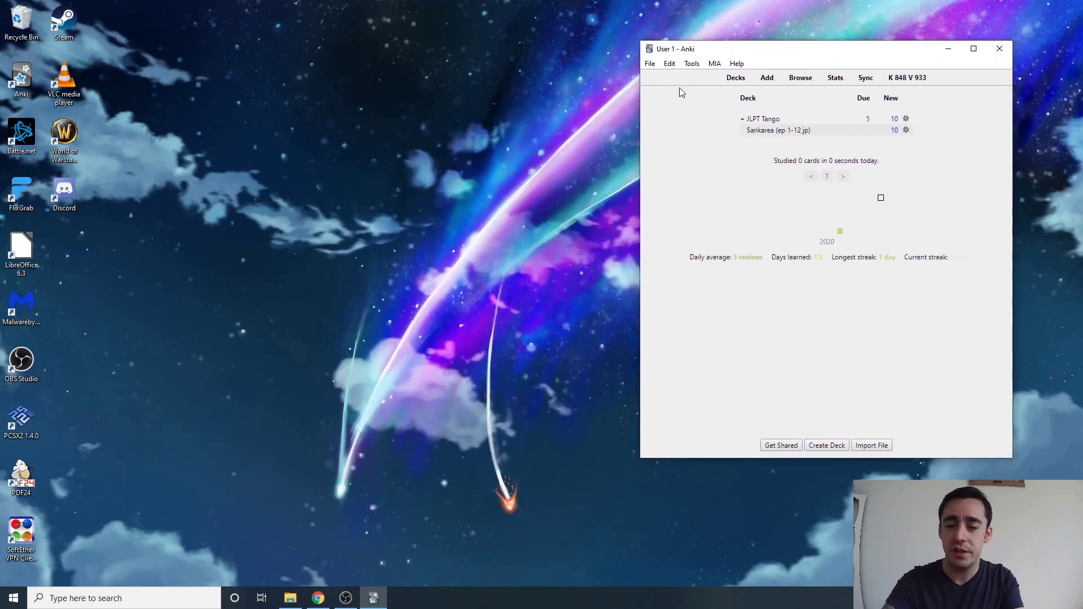
click(684, 64)
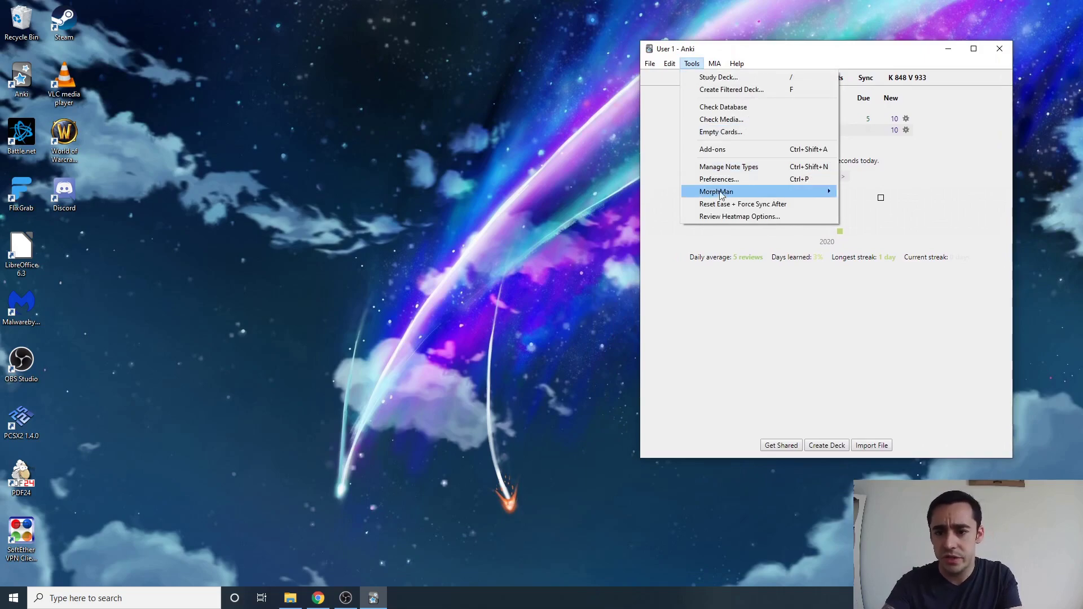
mouse_move(730, 194)
click(869, 204)
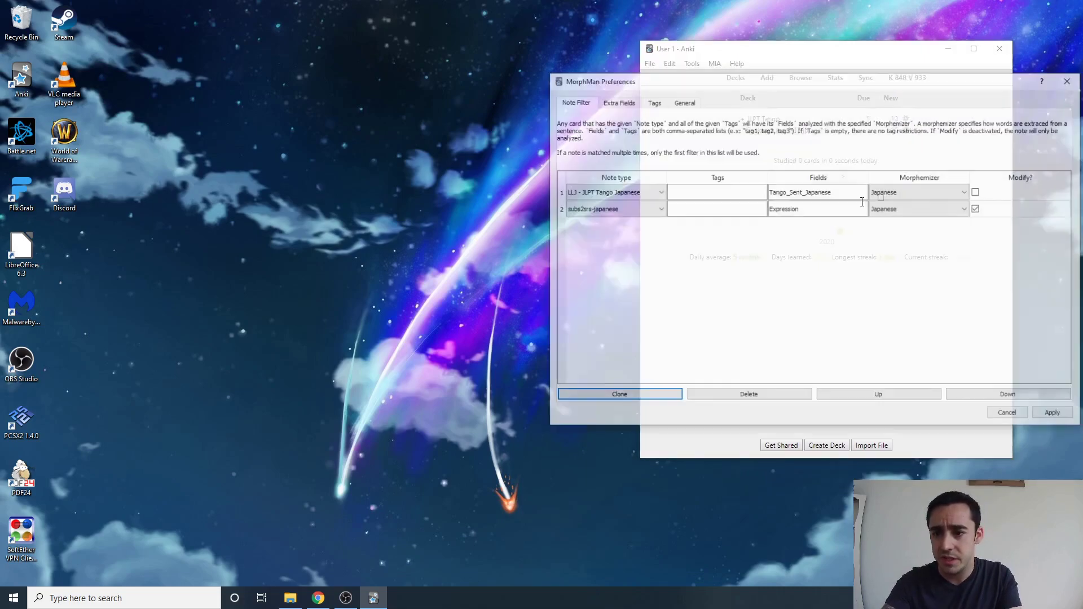
drag(739, 84, 255, 84)
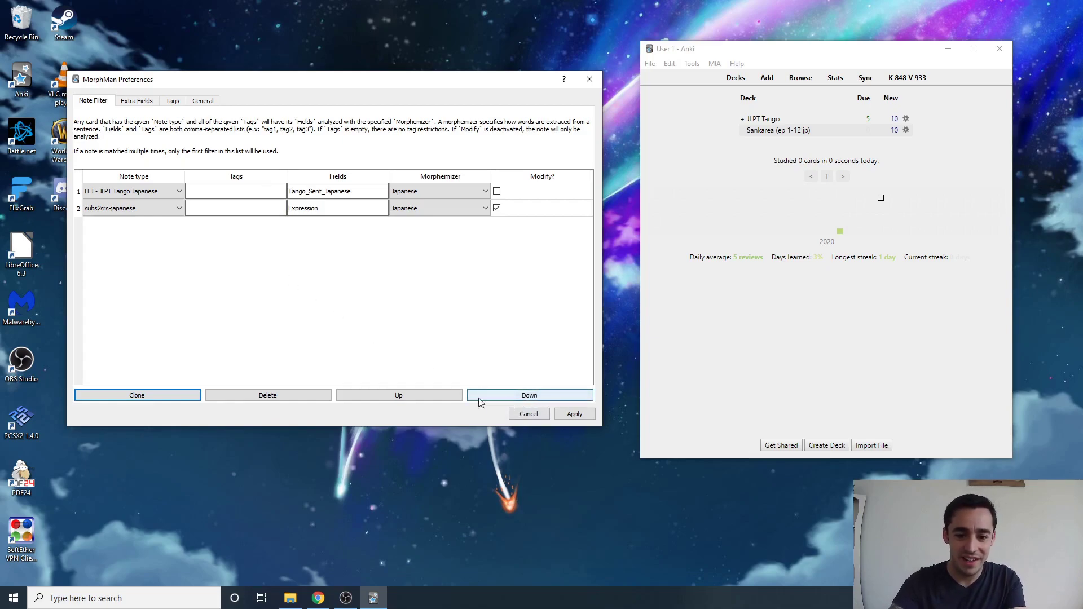
Delete the subs2srs-japanese row from the note filter list, keeping only the JLPT Tango filter
click(150, 208)
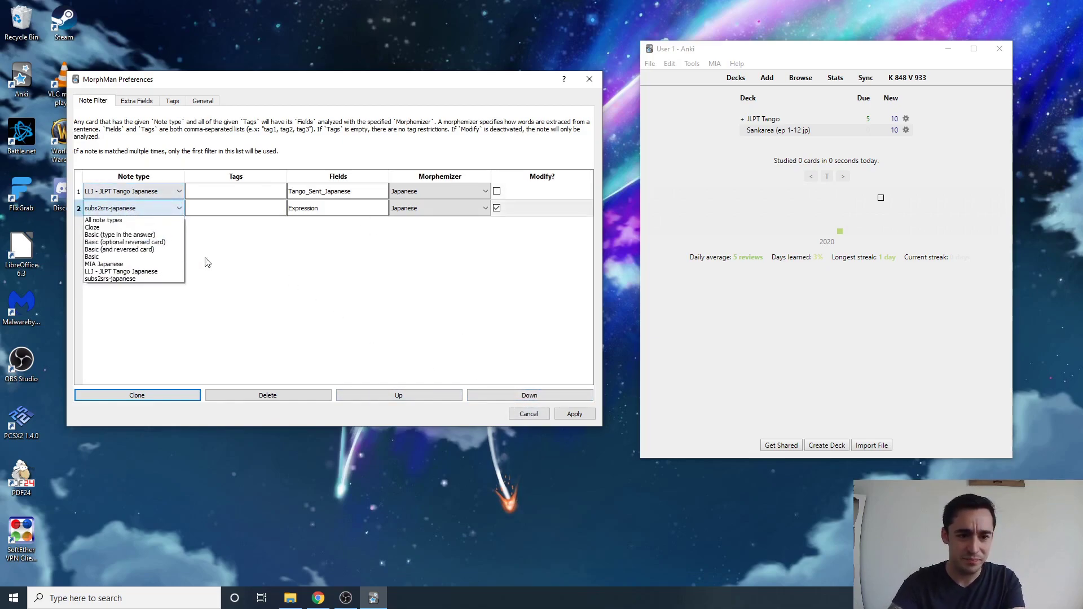
click(278, 218)
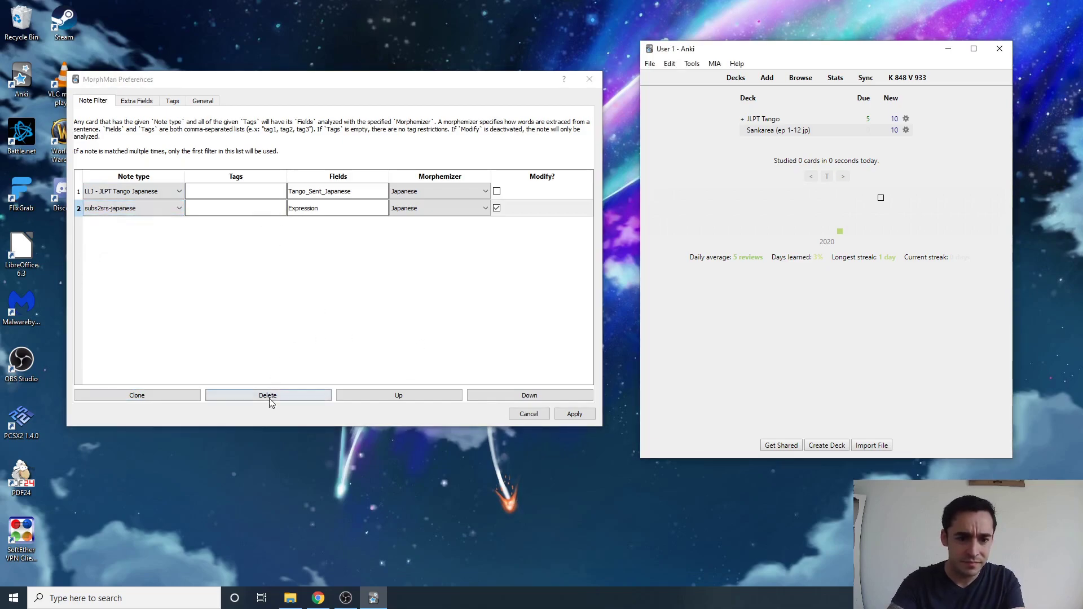
click(271, 396)
click(267, 396)
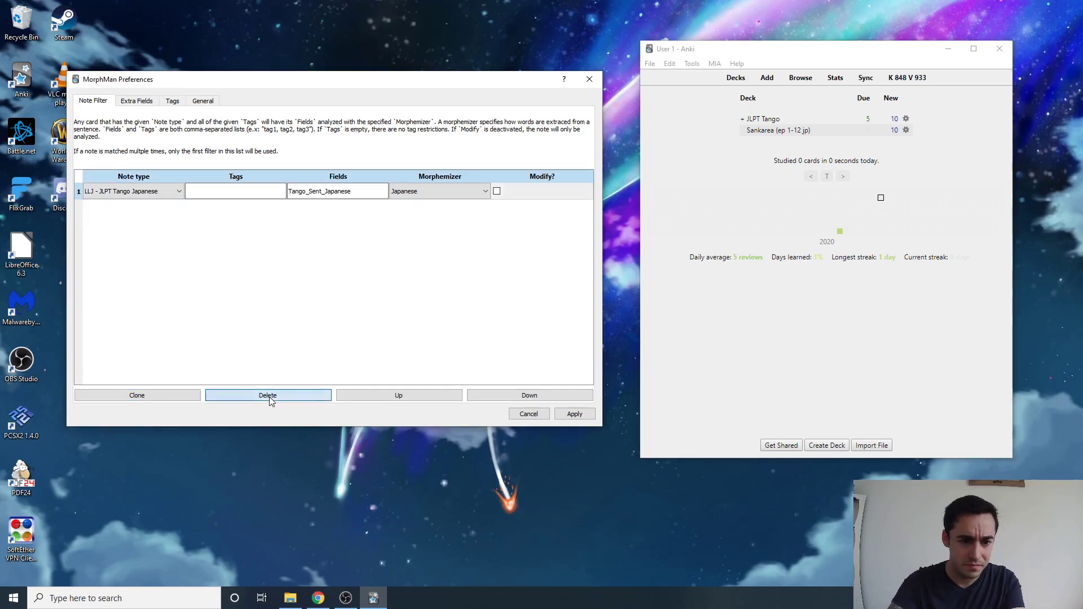
click(257, 190)
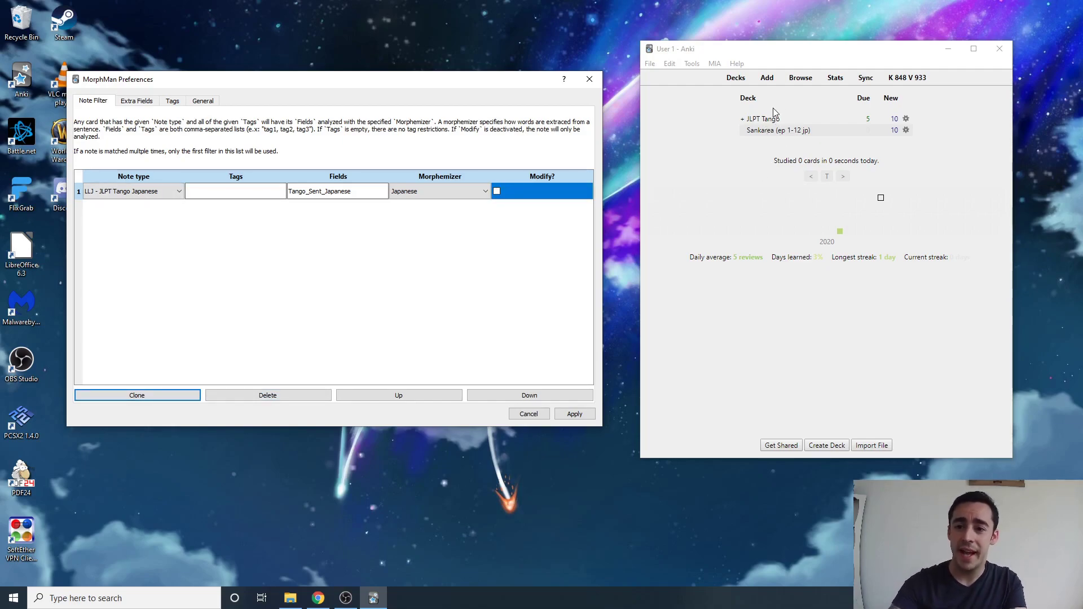
Browse the JLPT Tango deck's cards, then choose LLJ - JLPT Tango Japanese as the filter's note type with Tags left empty
click(804, 78)
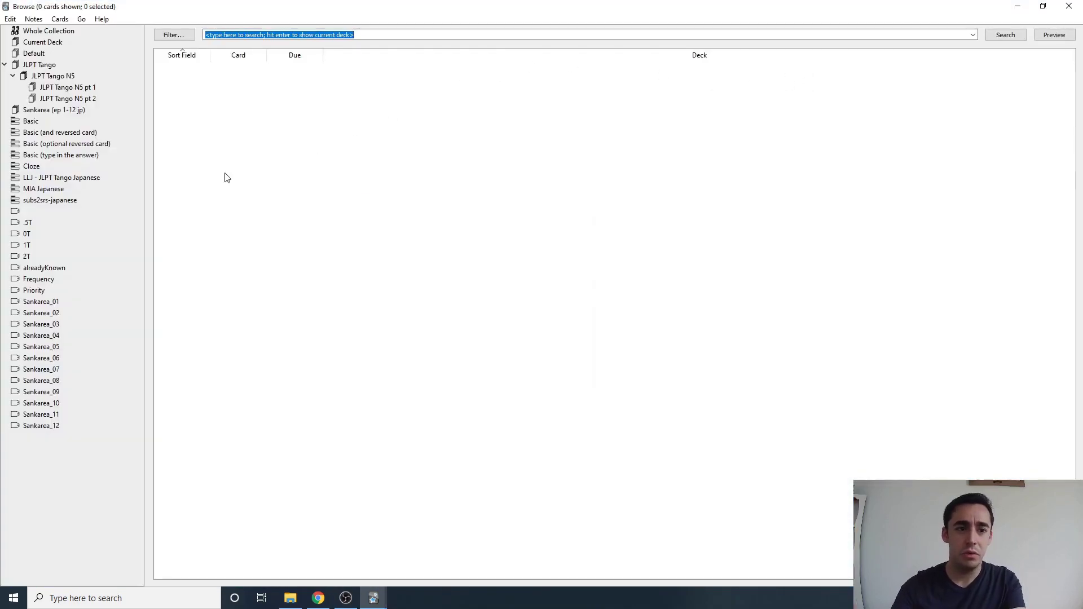
click(40, 66)
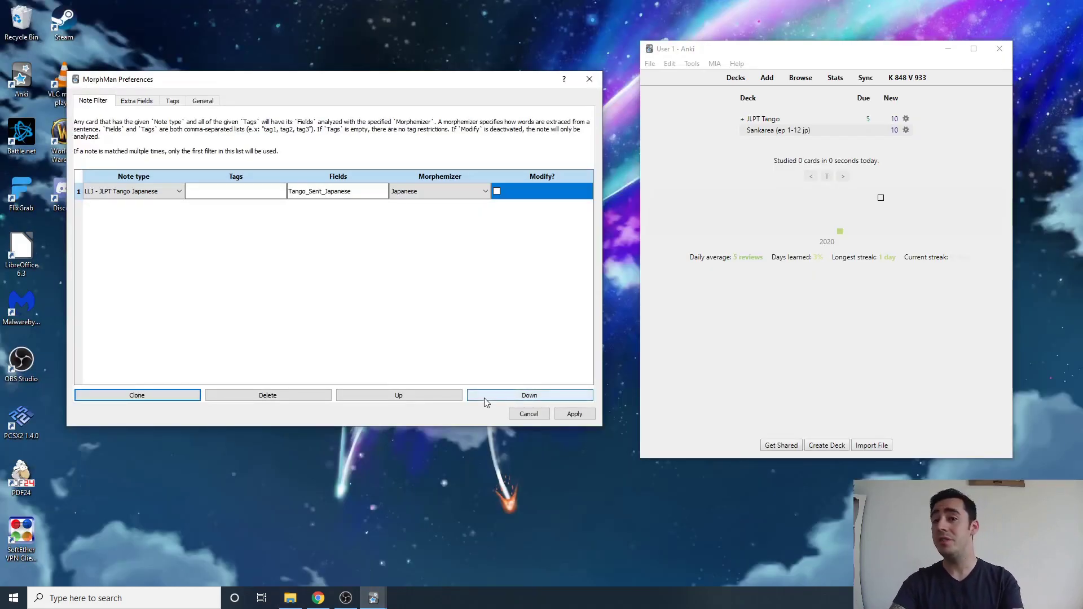
click(148, 191)
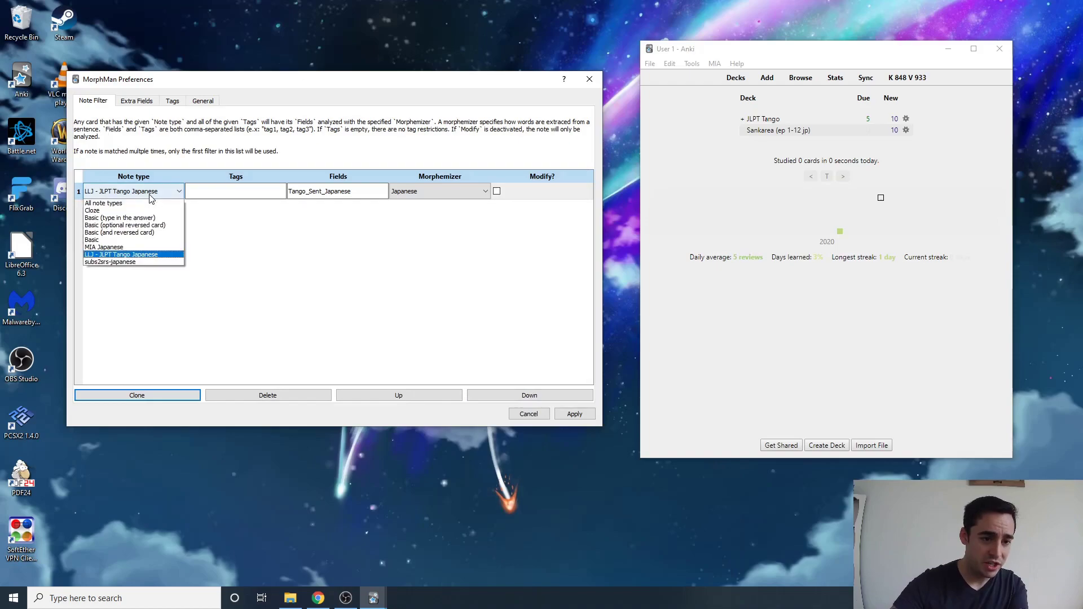
click(121, 254)
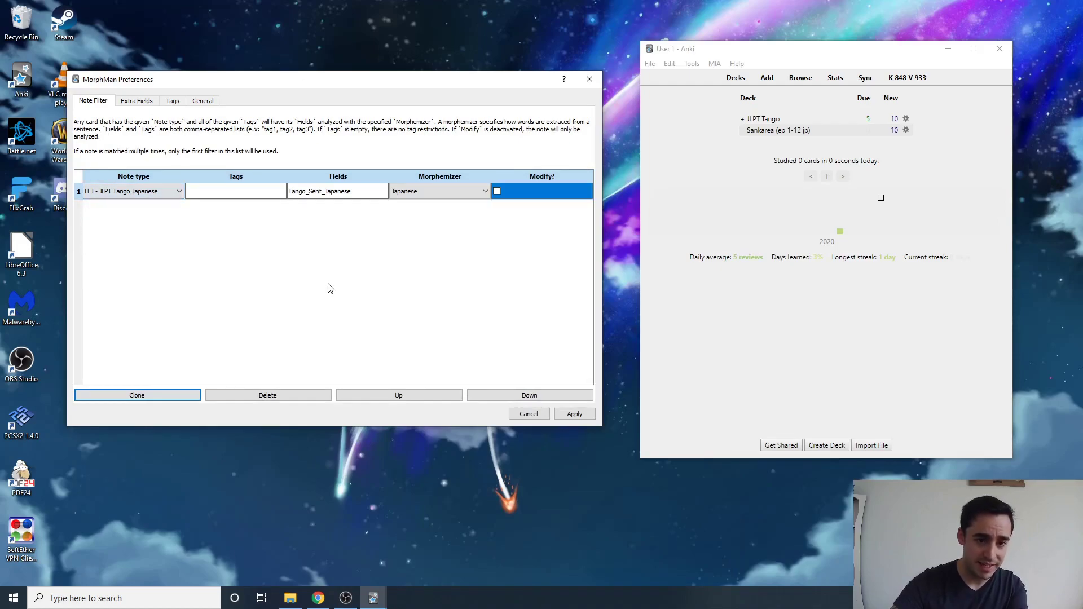
click(245, 191)
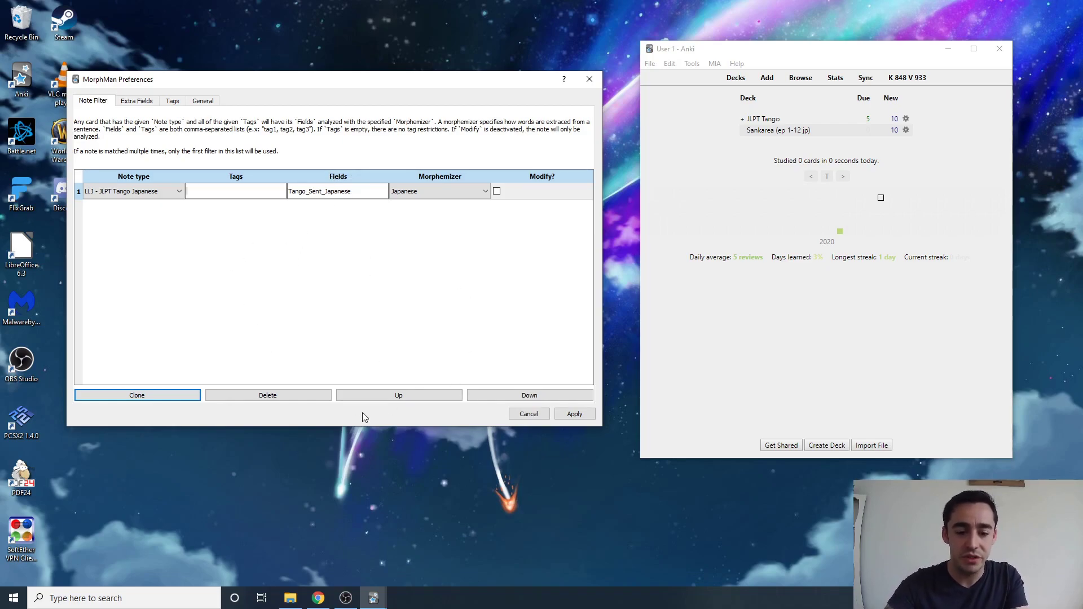
Look up the name of the Japanese sentence field on the first JLPT Tango card in the card browser
click(804, 77)
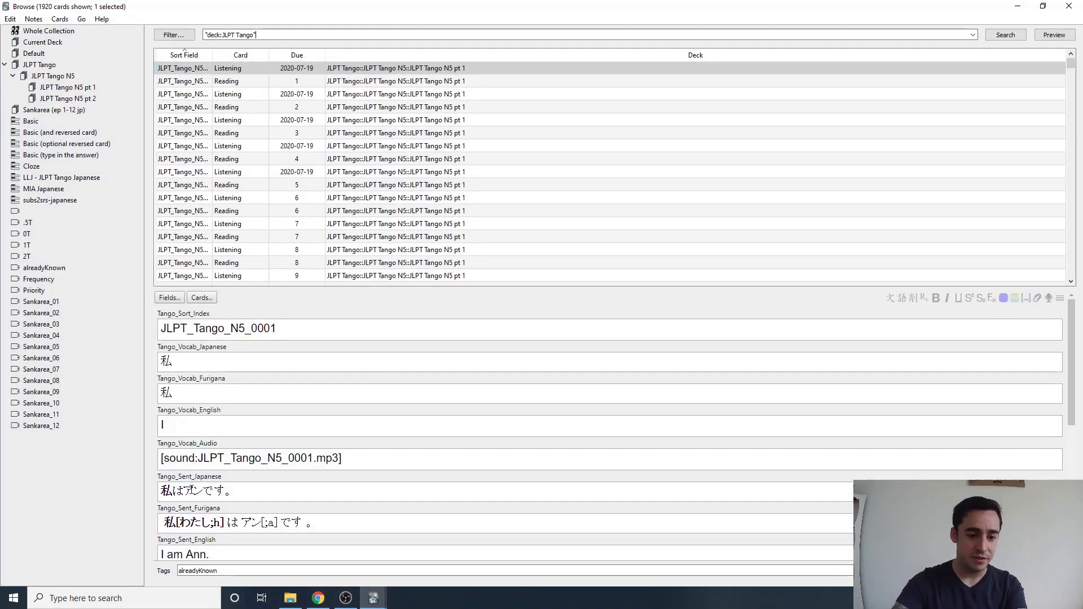
drag(223, 477, 160, 470)
click(246, 476)
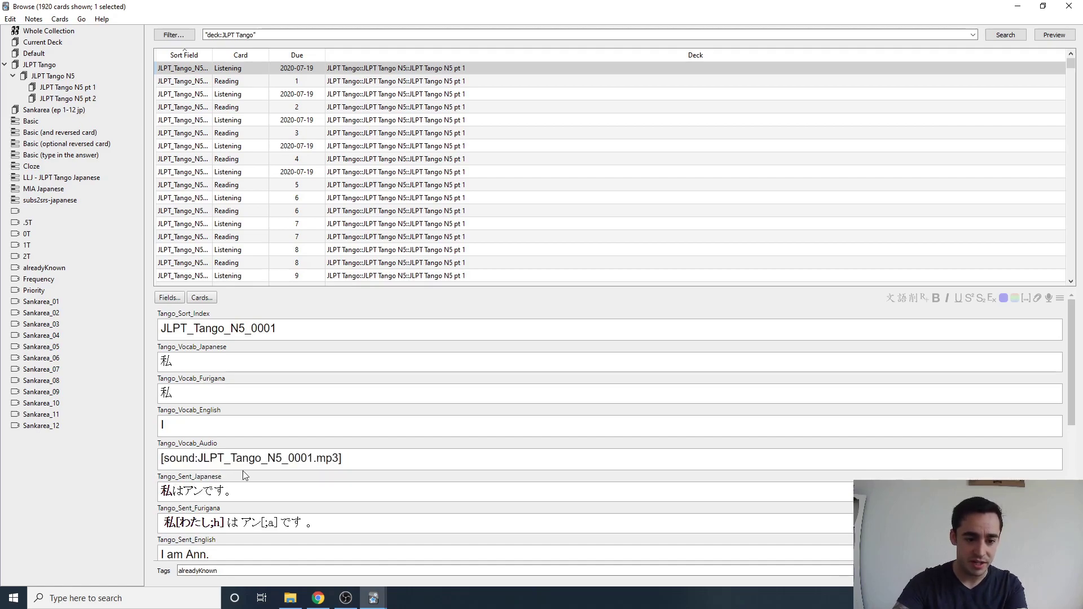
drag(245, 477, 159, 477)
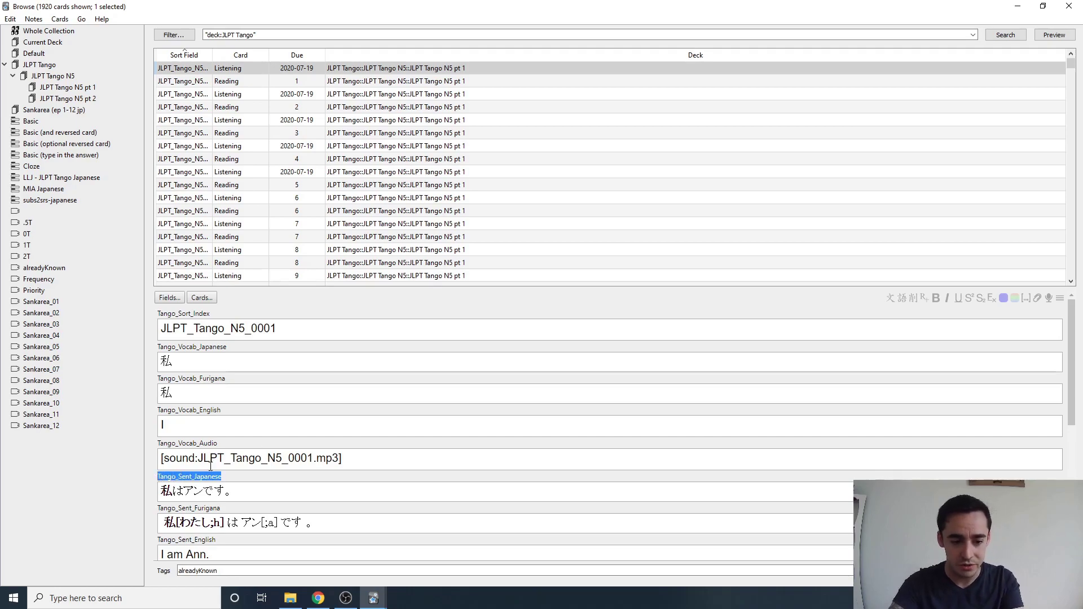
Return to the MorphMan preferences and set the JLPT Tango filter to the Tango_Sent_Japanese field with the Japanese morphemizer
mouse_move(374, 597)
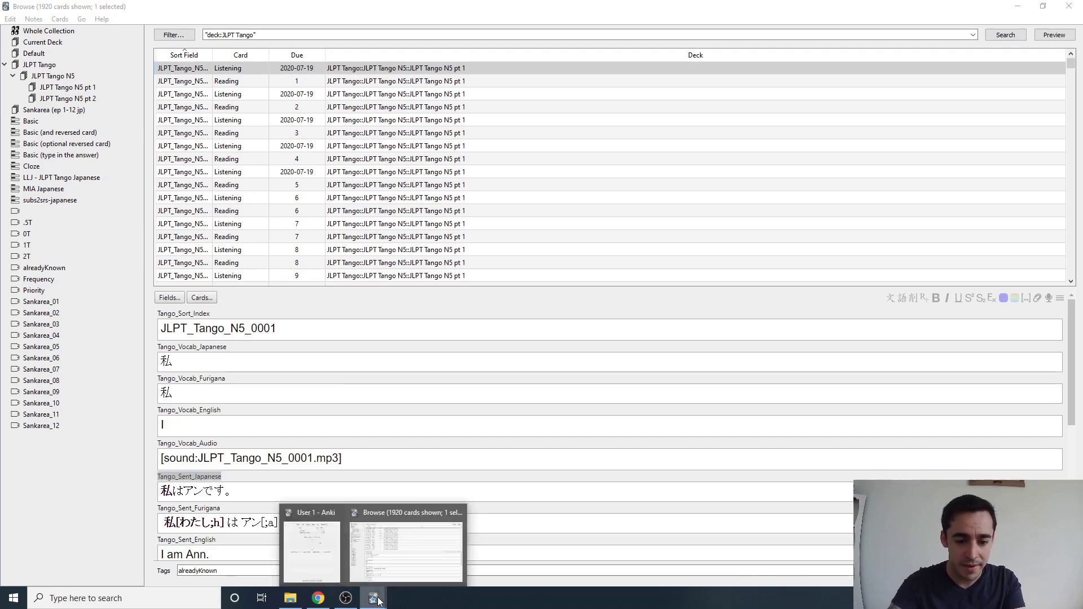
click(326, 547)
double_click(344, 192)
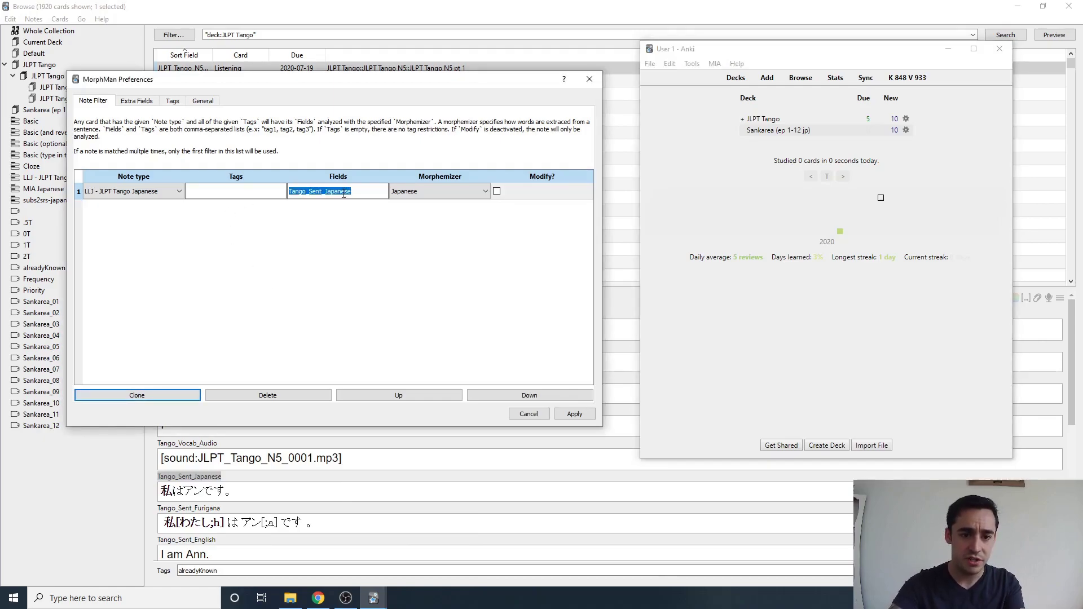
click(451, 194)
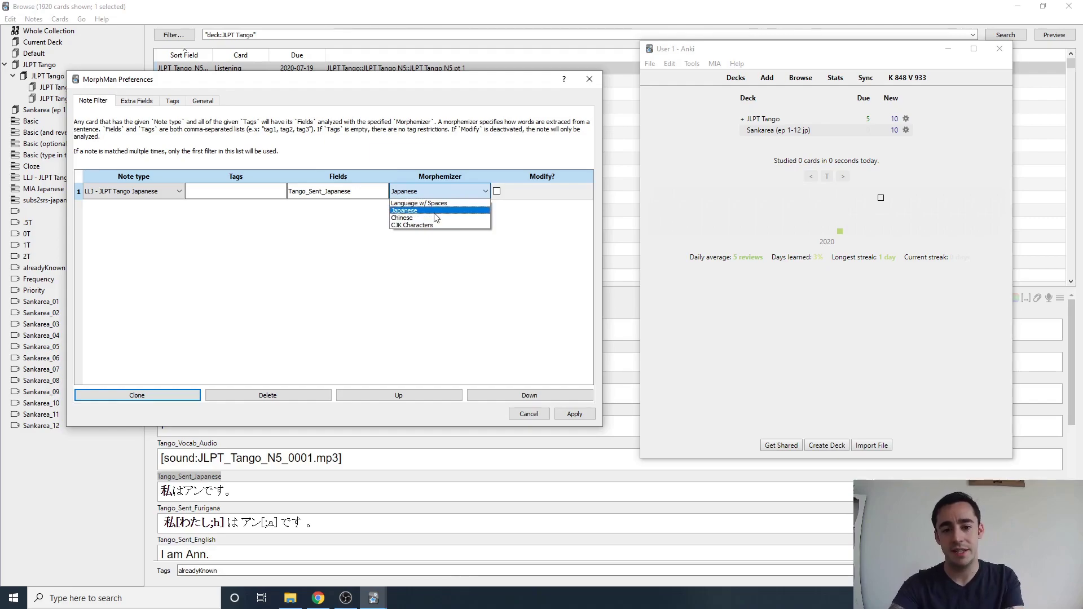
click(435, 212)
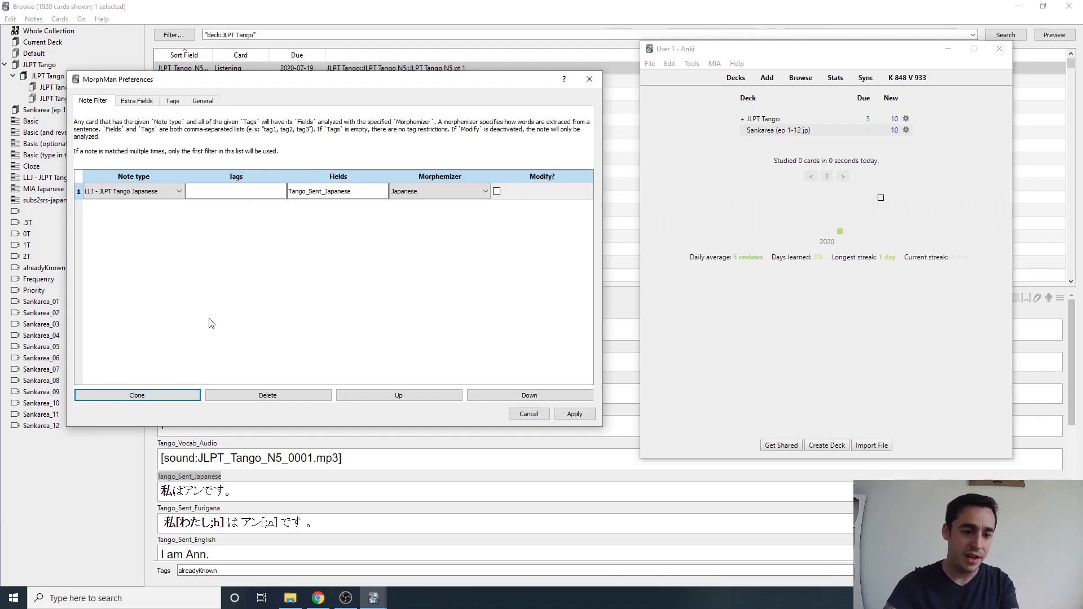
Clone the JLPT Tango row in the note filter list to add a second filter
click(165, 397)
click(157, 209)
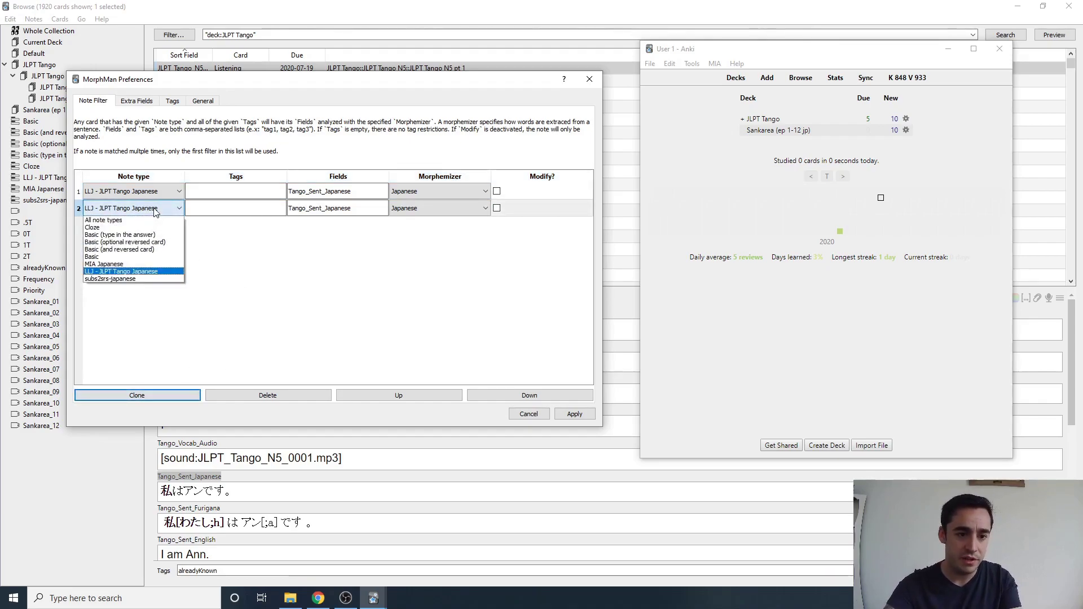
click(741, 149)
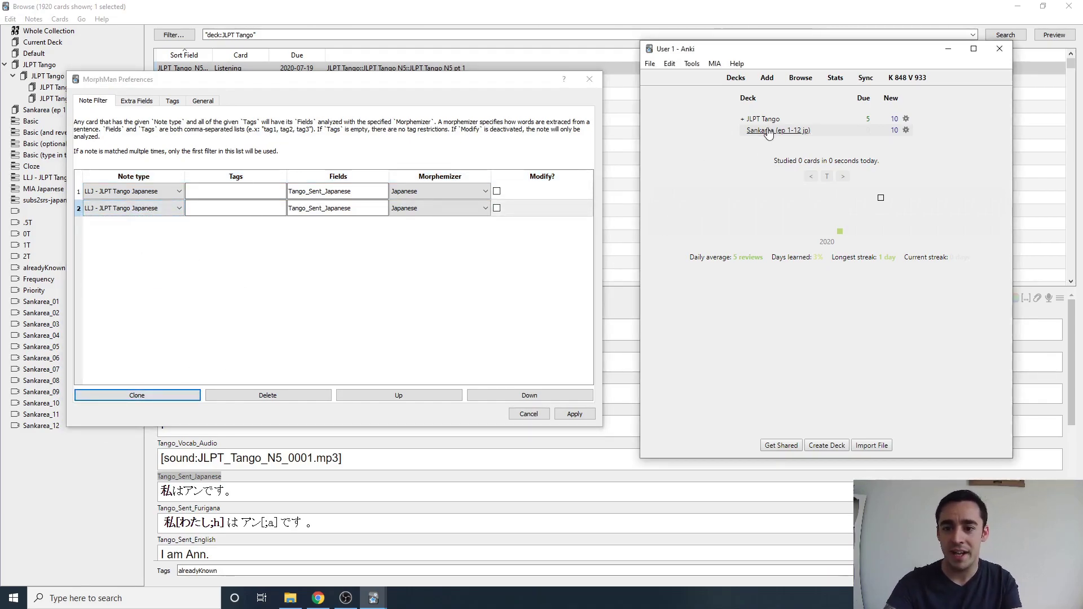
Browse the Sankarea (ep 1-12 jp) deck and look up which note type its cards use
click(520, 18)
click(29, 110)
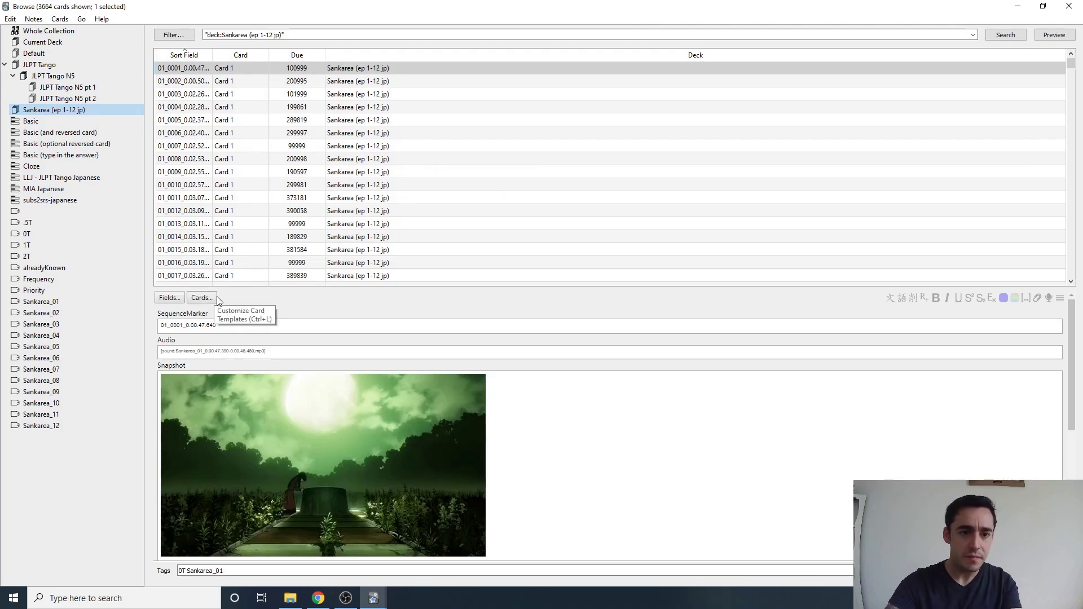
click(201, 298)
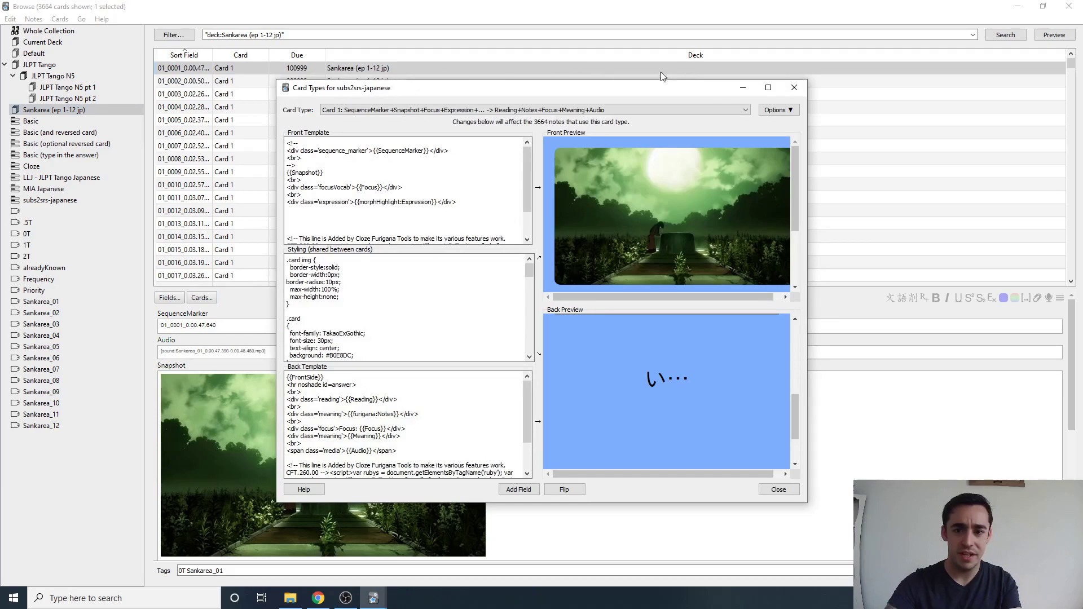
click(792, 88)
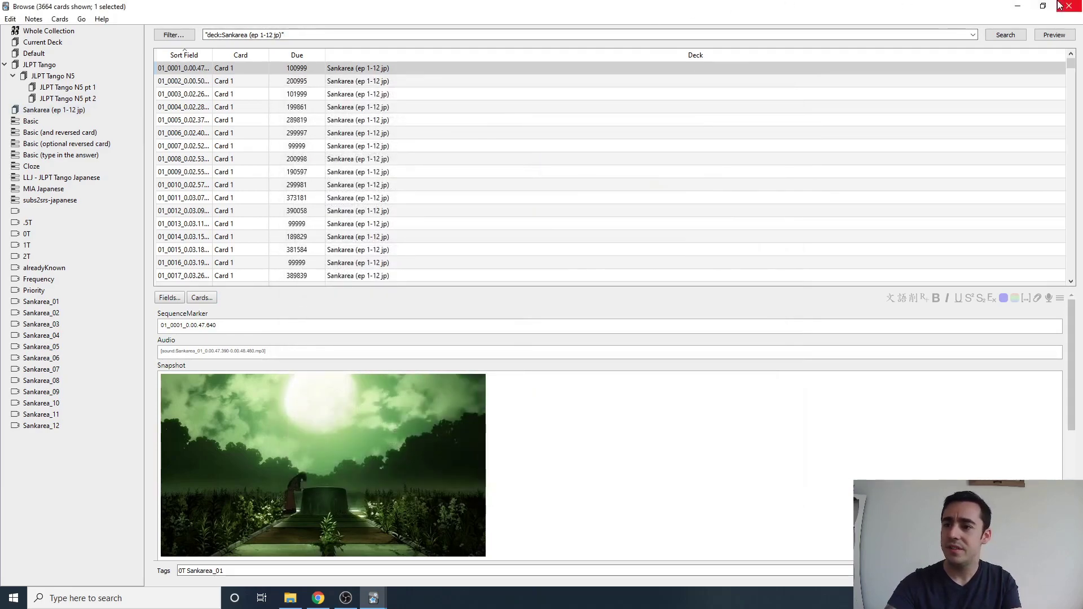
Back in the MorphMan preferences, set the second filter's note type to subs2srs-japanese
click(318, 598)
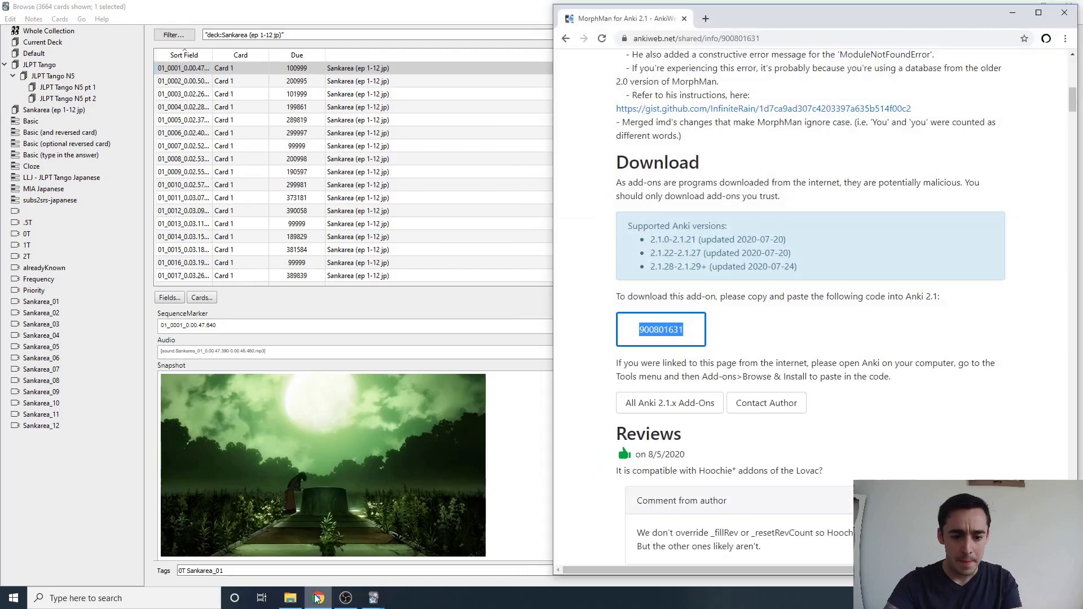
click(319, 599)
mouse_move(364, 597)
click(327, 569)
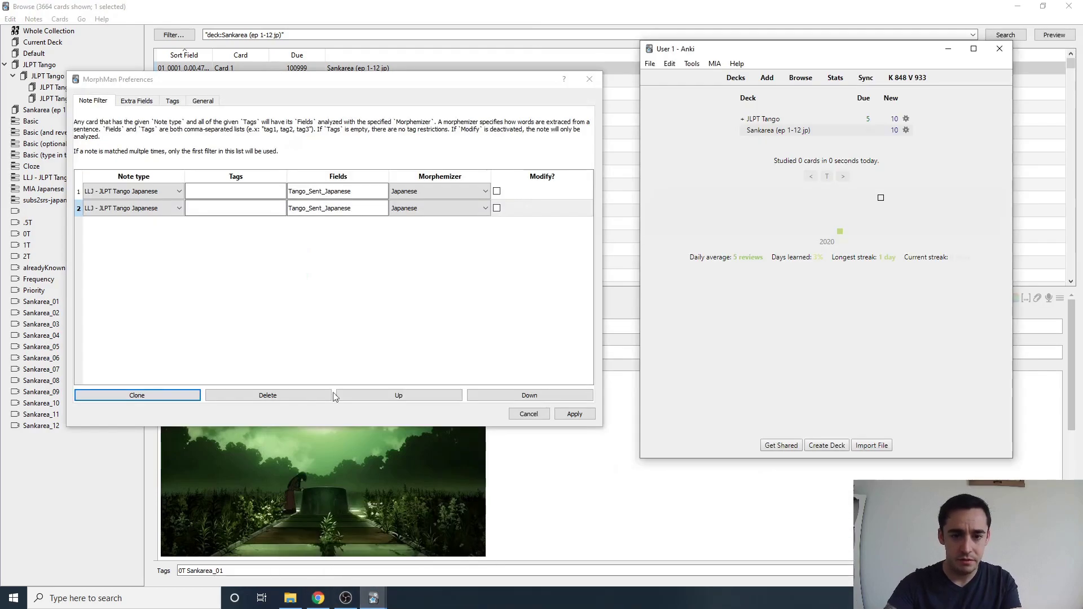
click(131, 208)
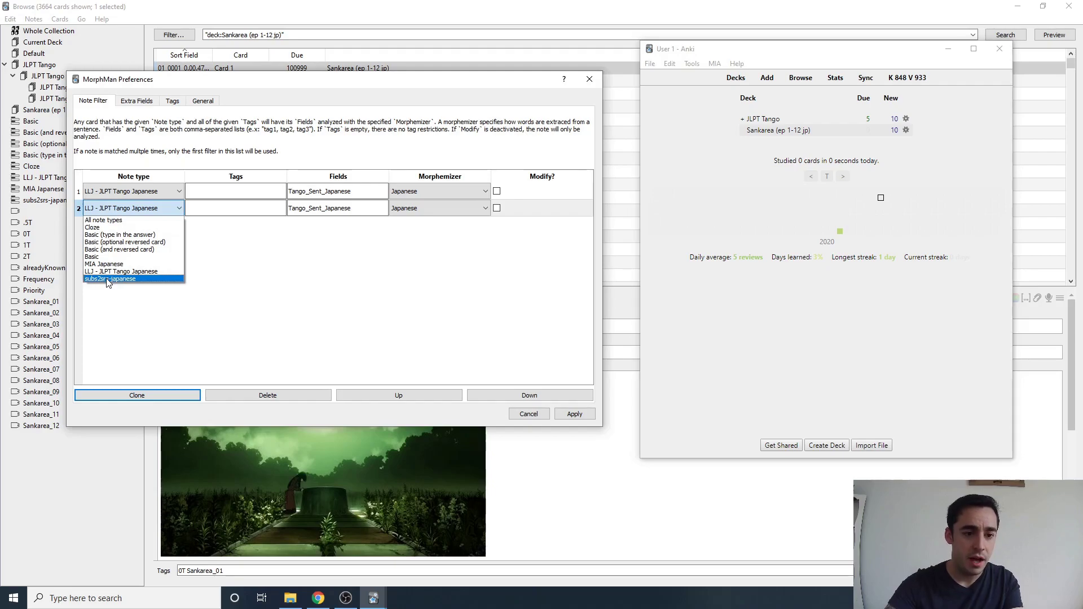
click(109, 279)
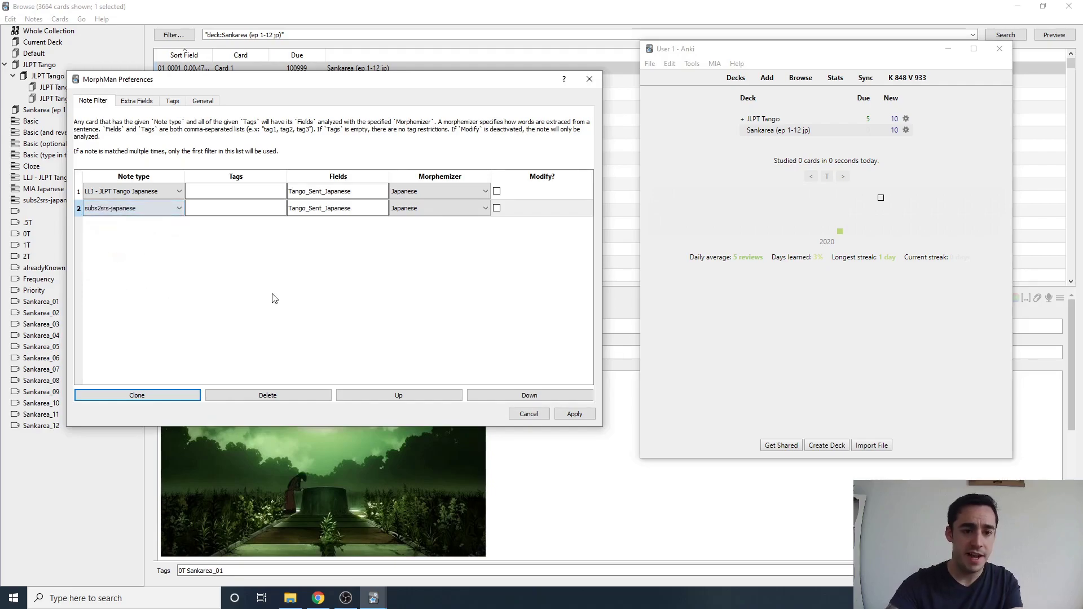
Find the Japanese sentence field on the Sankarea cards in the card browser and copy its name, Expression
double_click(345, 210)
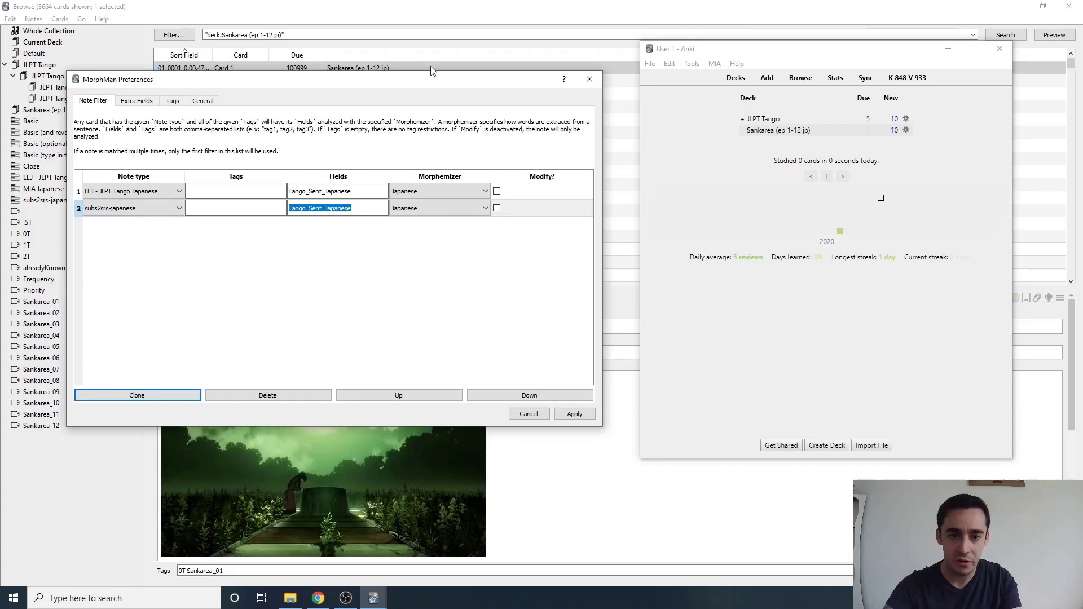
click(420, 17)
scroll(216, 396, down, 3)
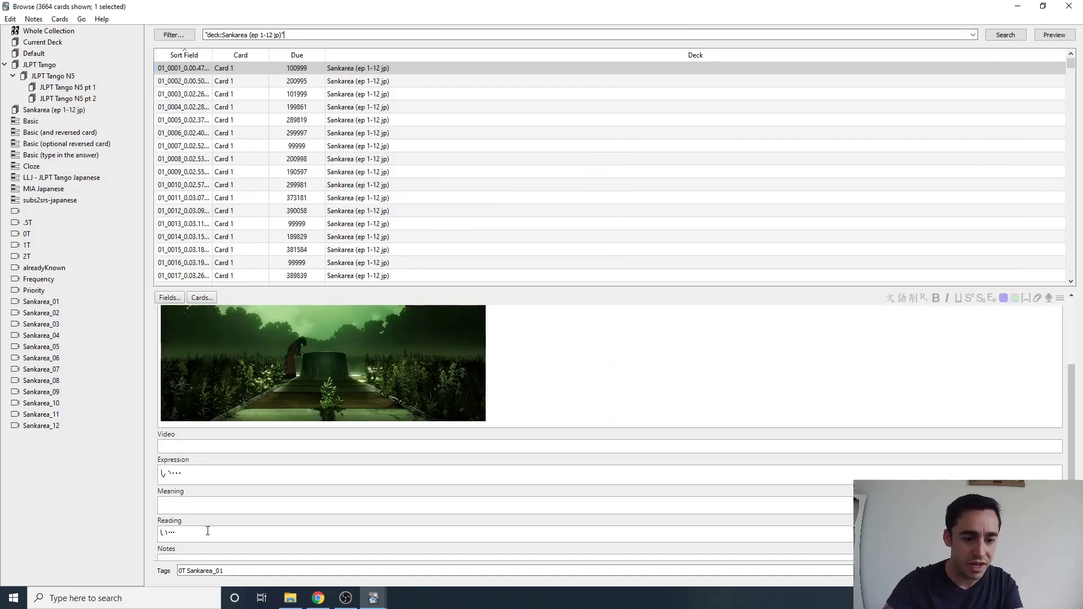
drag(193, 467, 159, 469)
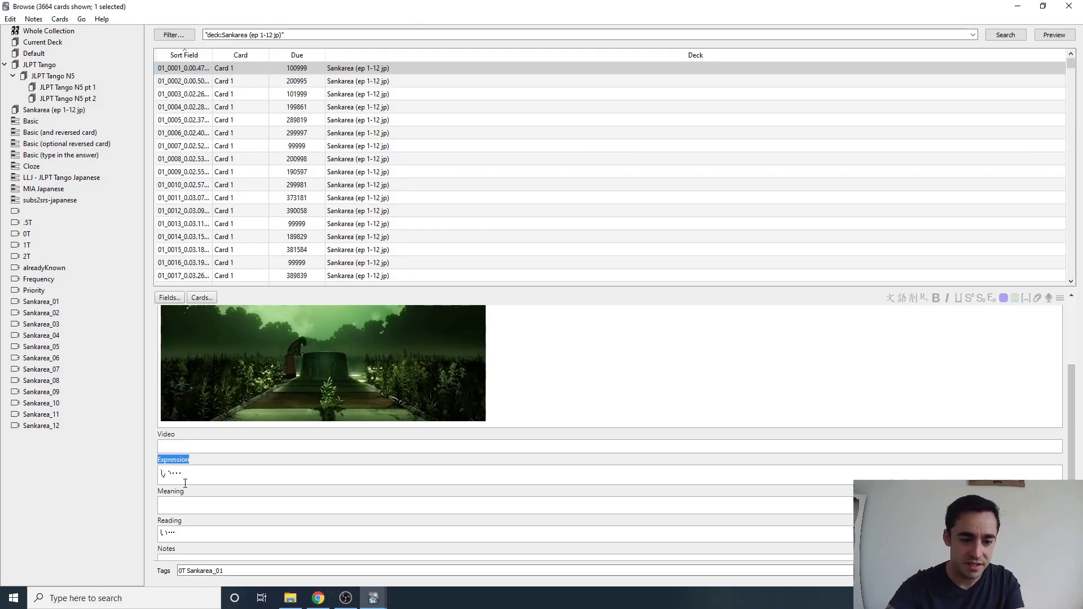
click(322, 203)
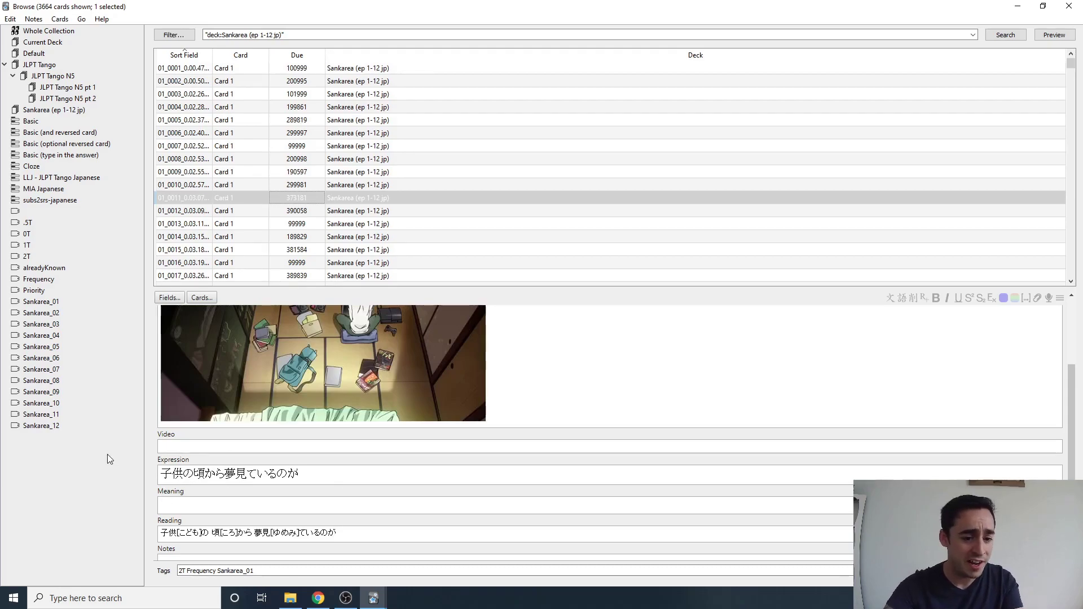
drag(193, 463, 159, 462)
key(ctrl+c)
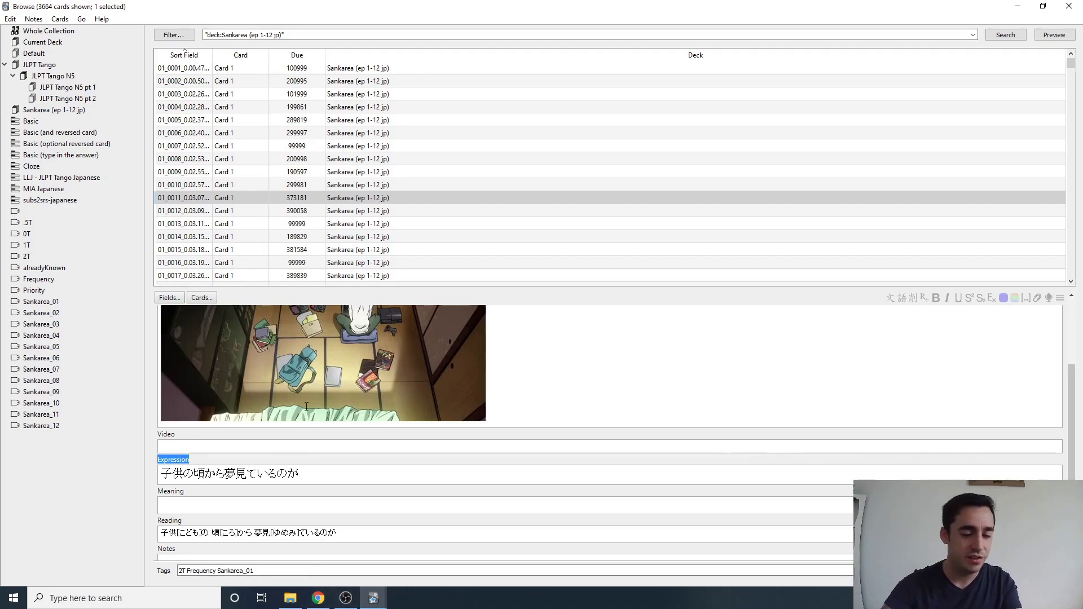
Set the subs2srs-japanese filter's field to Expression and enable Modify for that filter
mouse_move(373, 598)
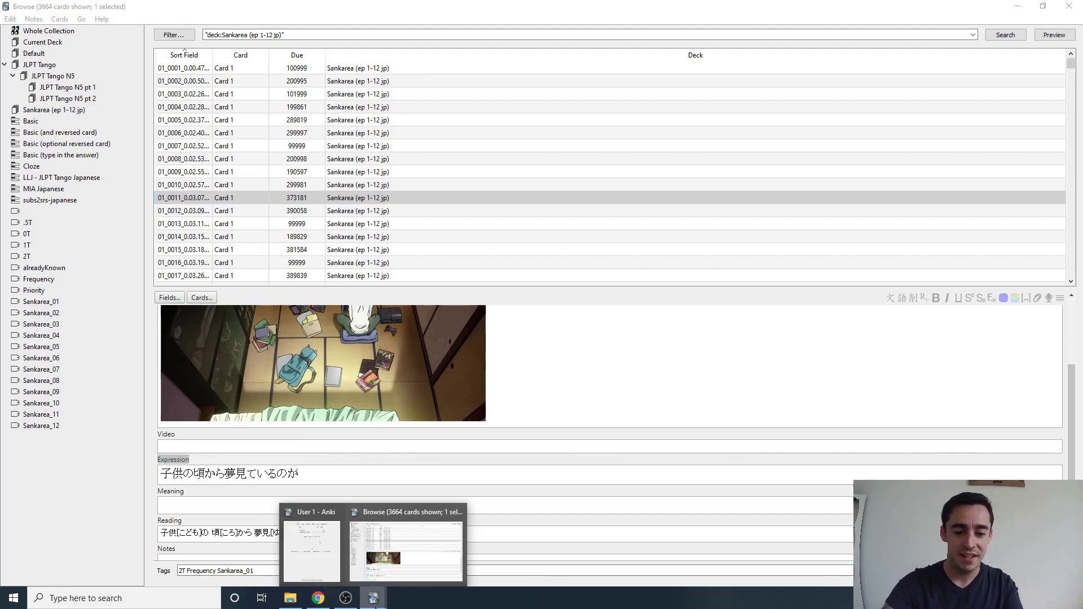
click(330, 564)
double_click(320, 208)
key(ctrl+v)
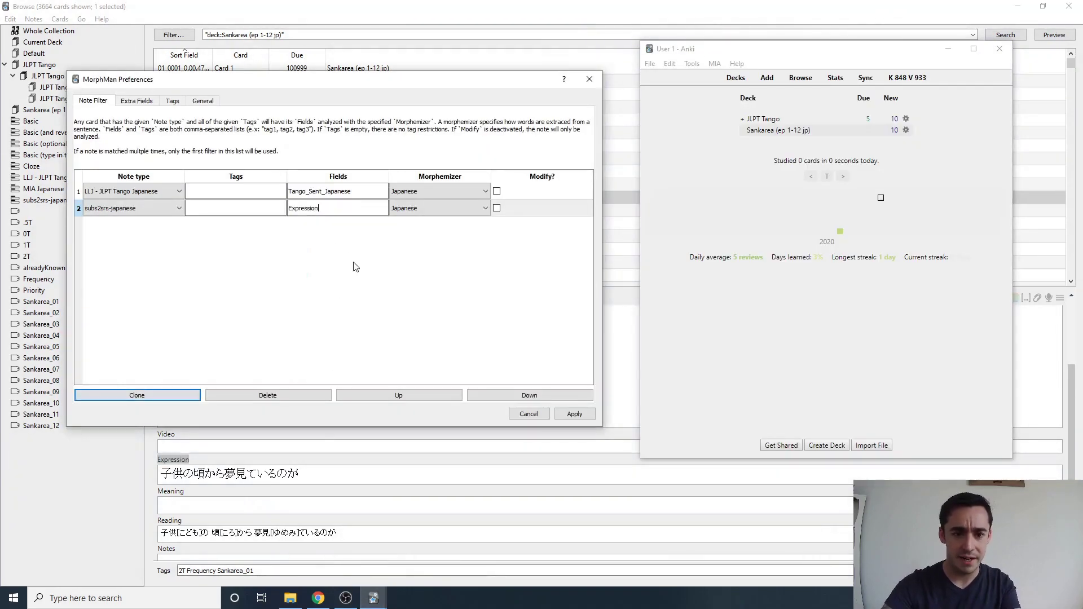
key(Tab)
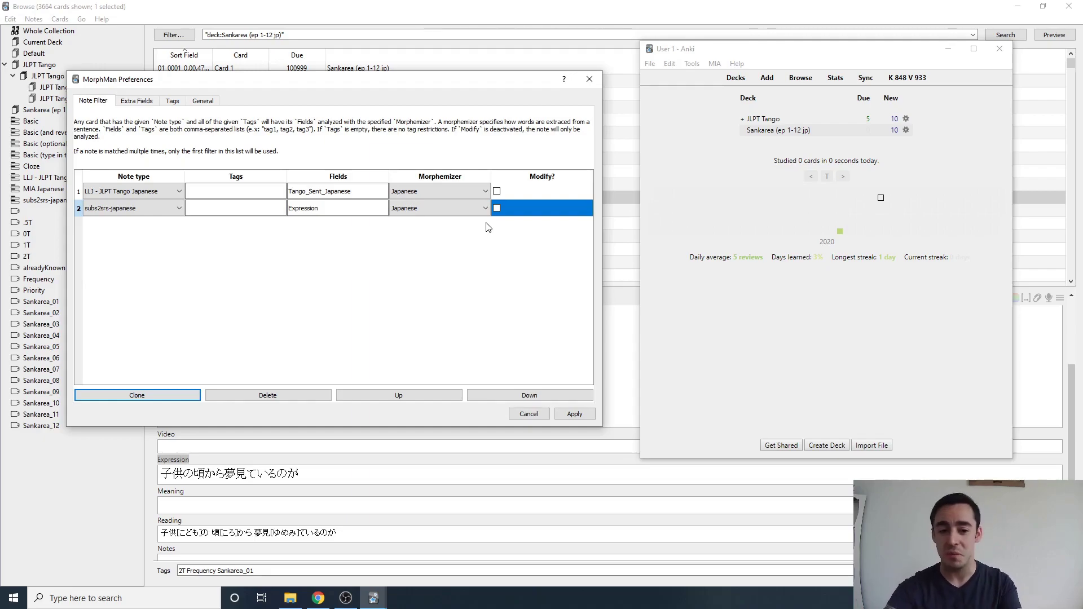
click(497, 208)
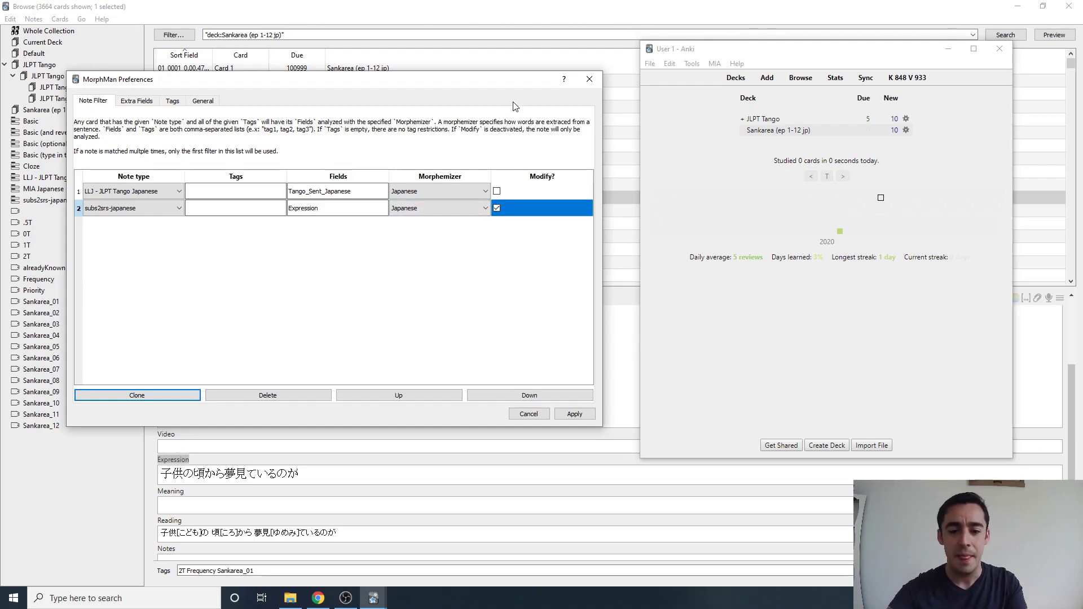
Open MorphMan's extra field settings, then look up the name of the focus field on the selected Sankarea card
click(138, 100)
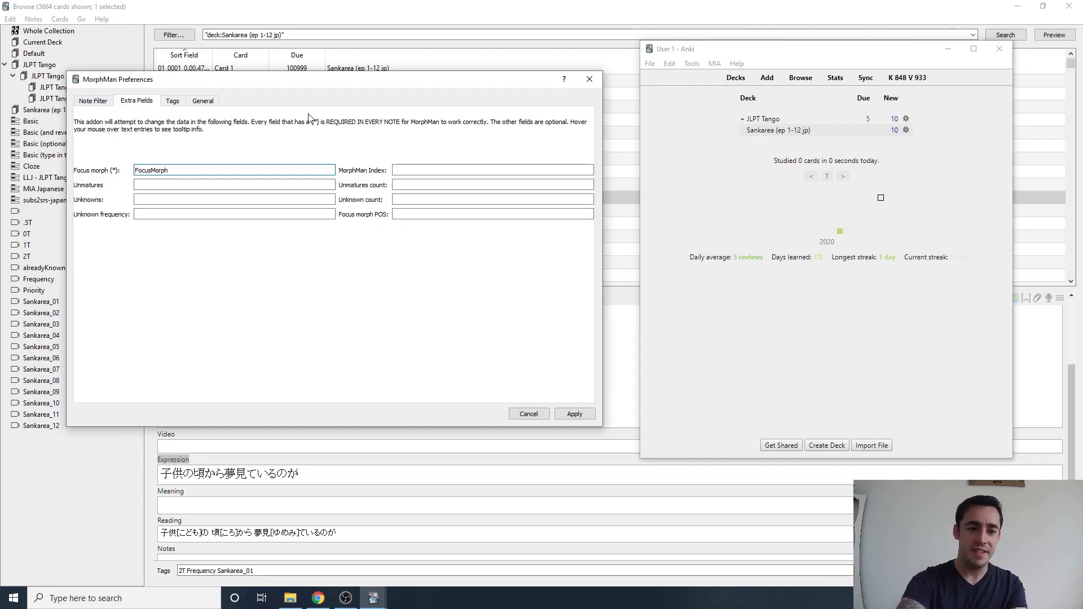
drag(304, 82, 551, 82)
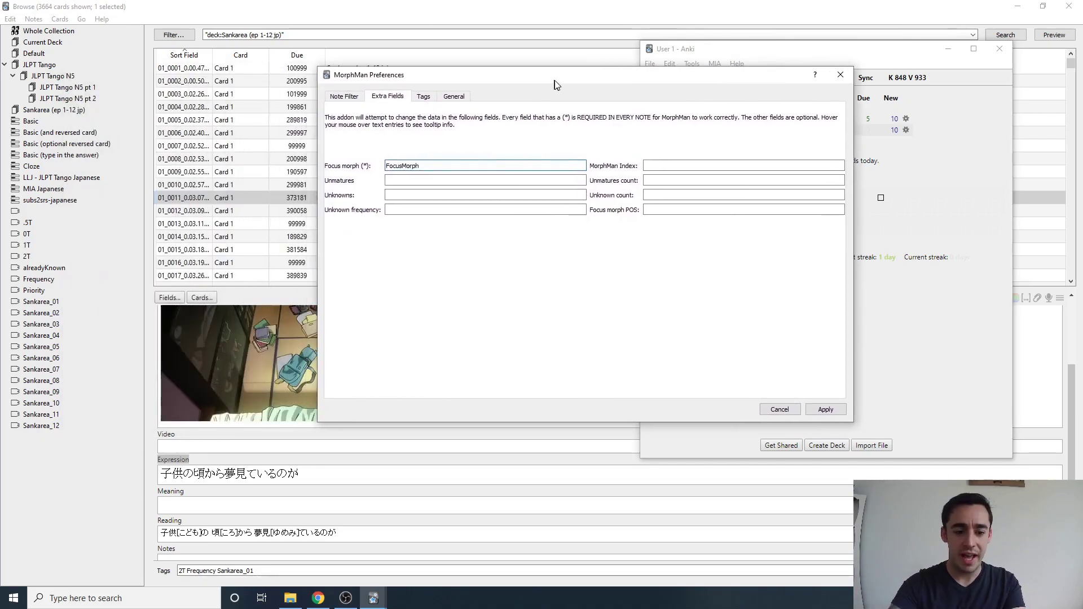
click(146, 510)
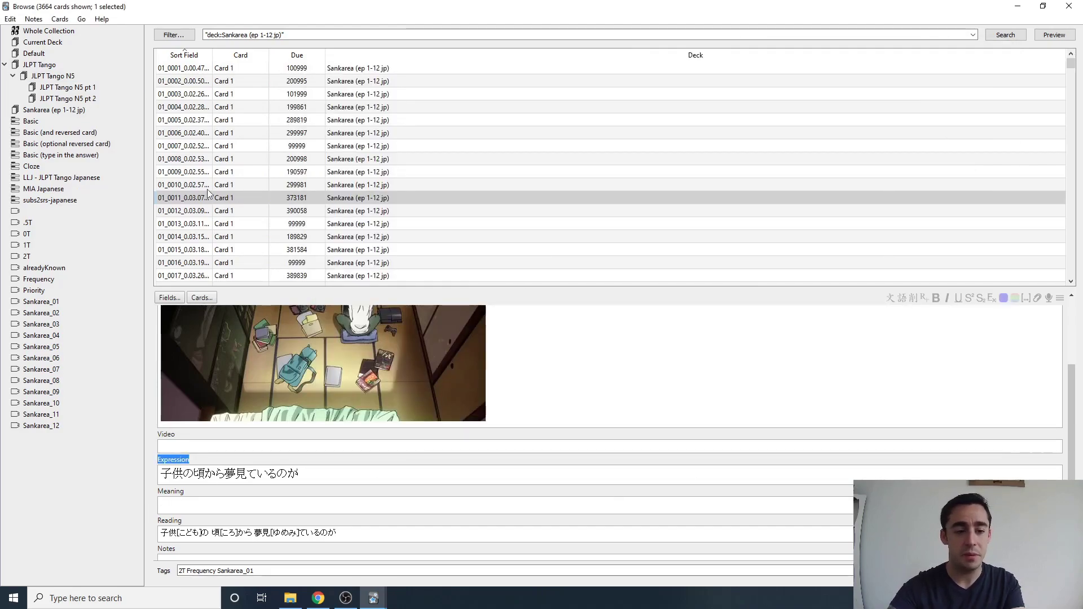
scroll(363, 440, down, 3)
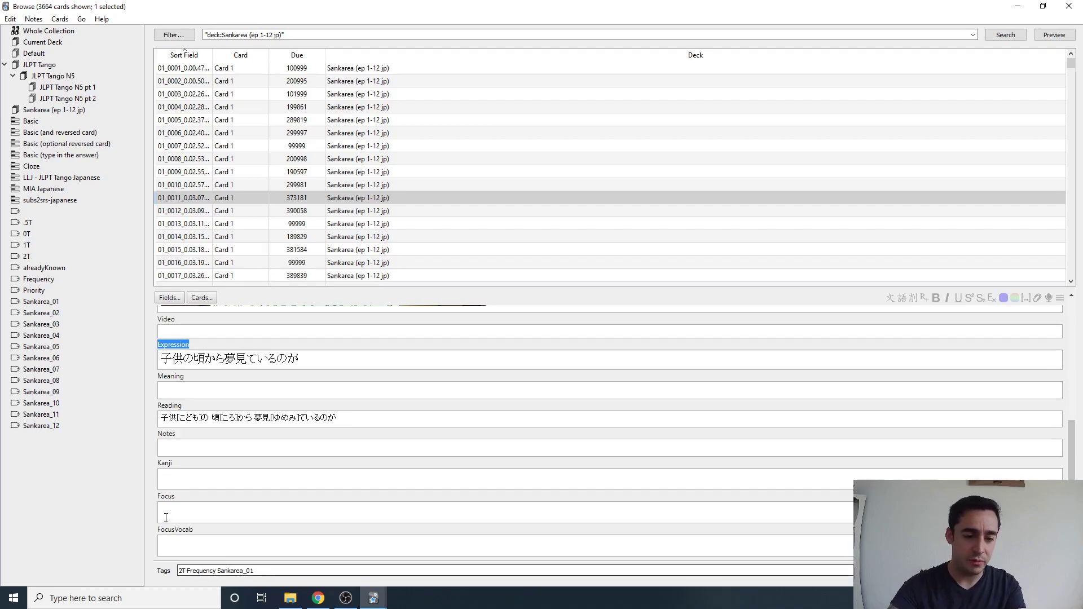
drag(177, 500, 159, 498)
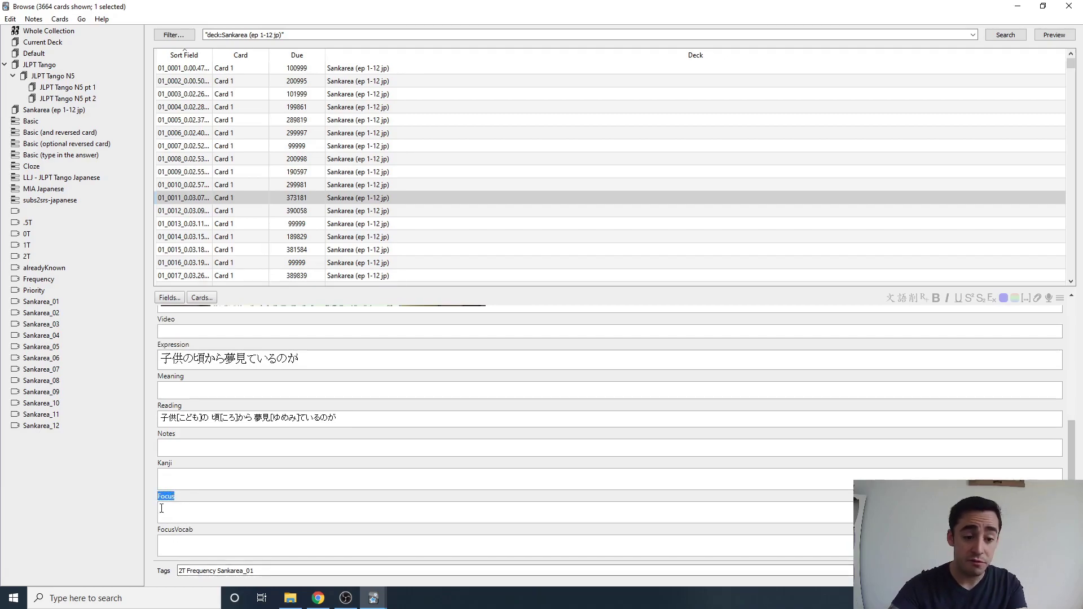
click(164, 511)
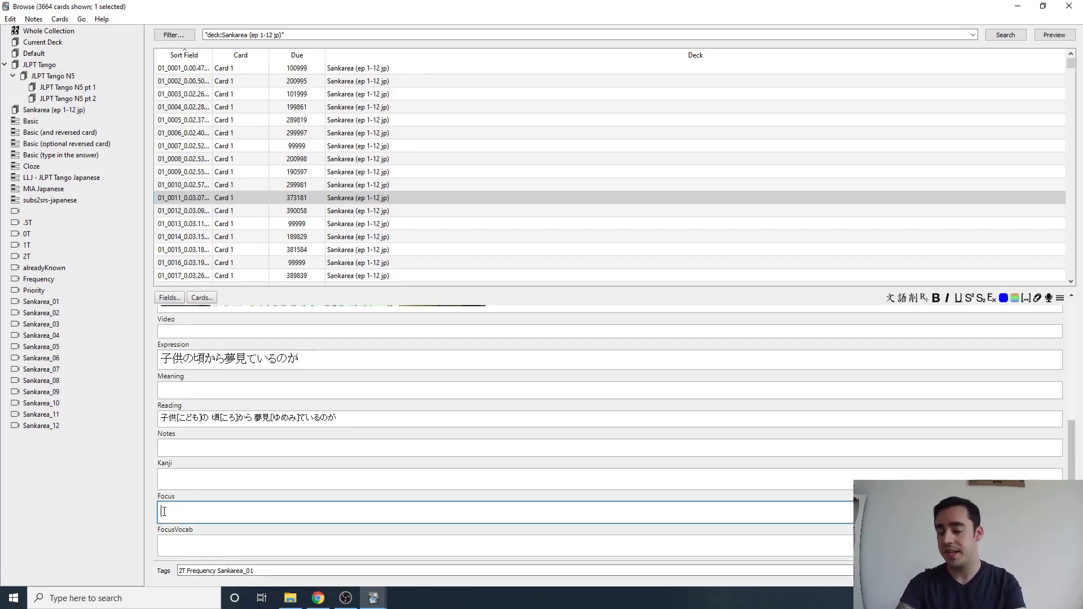
Set the required Focus morph field to Focus in MorphMan's extra field settings
click(373, 598)
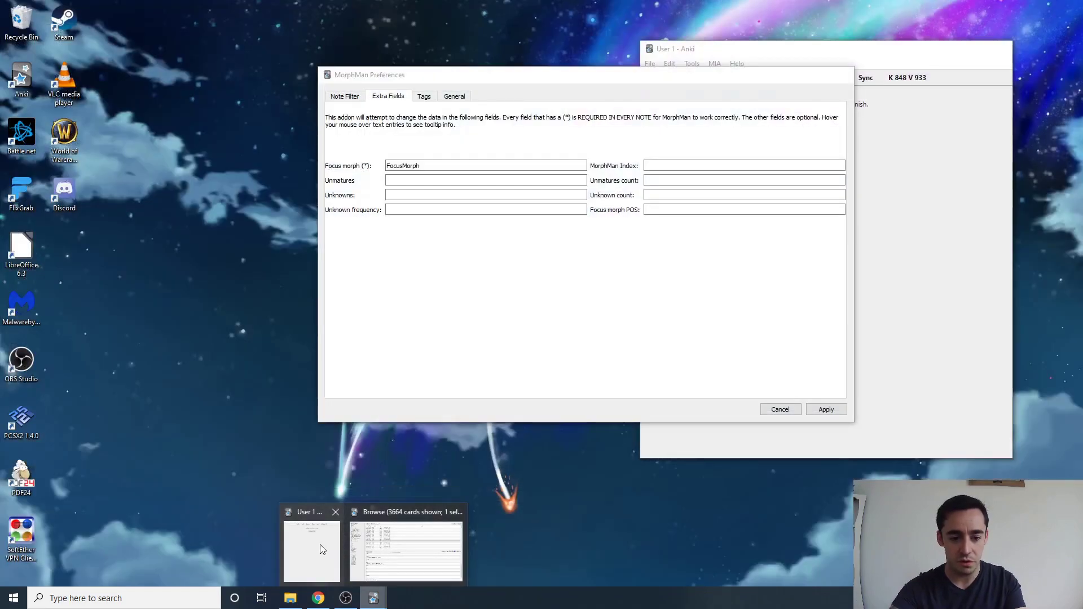
click(320, 544)
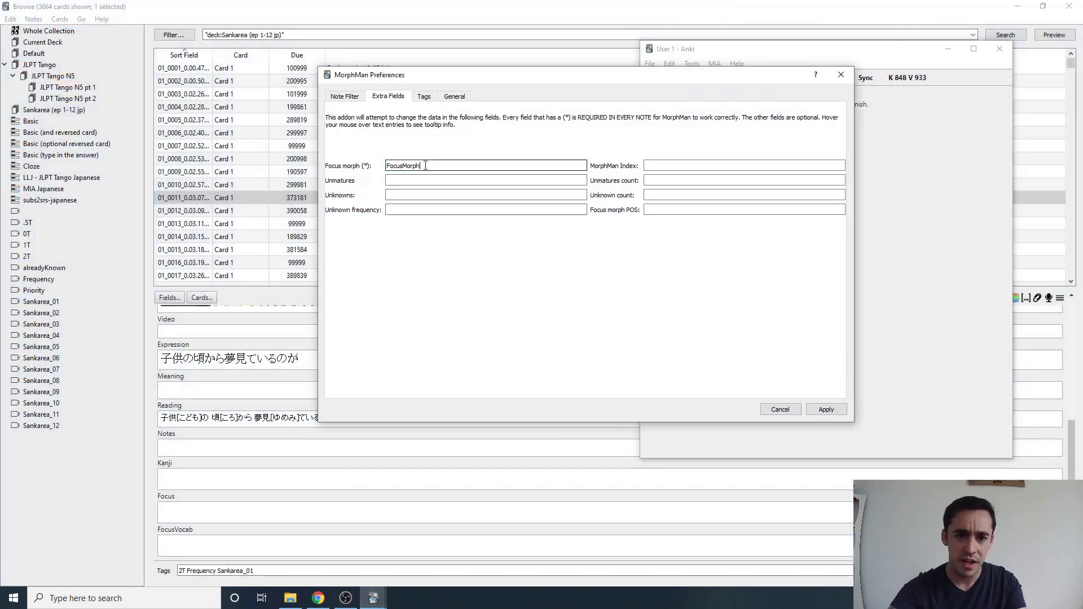
drag(421, 166, 403, 166)
key(BackSpace)
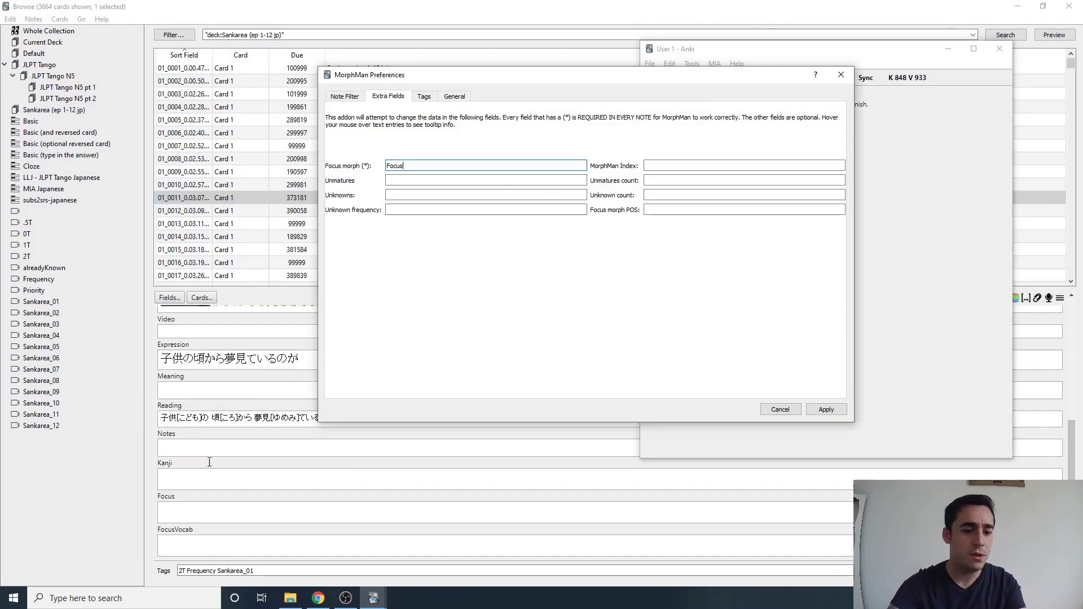
Review the field list of the subs2srs-japanese note type for the Focus field and close it
click(135, 499)
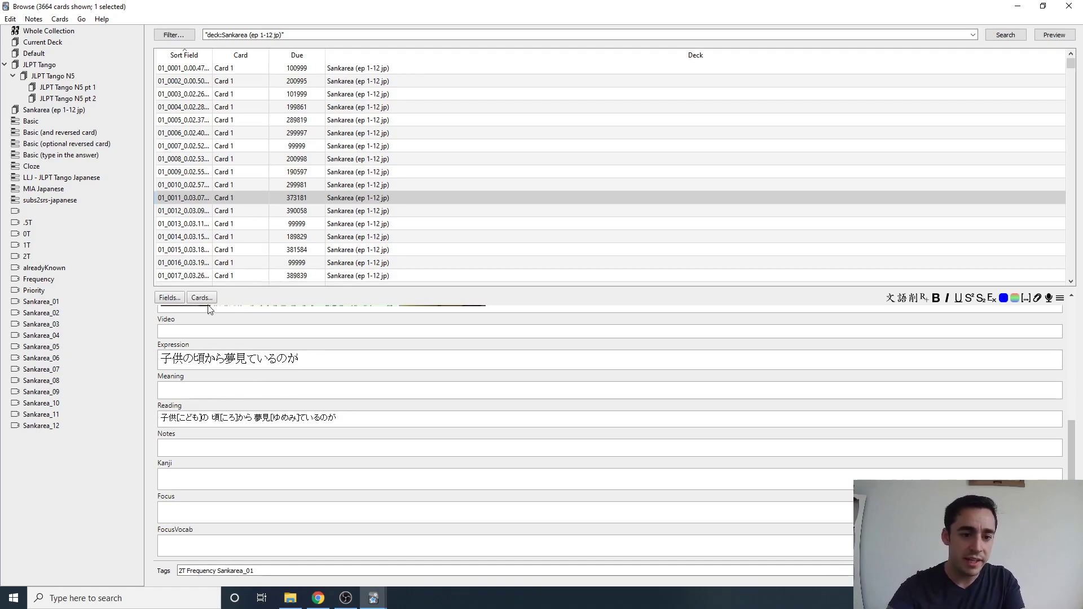
click(171, 299)
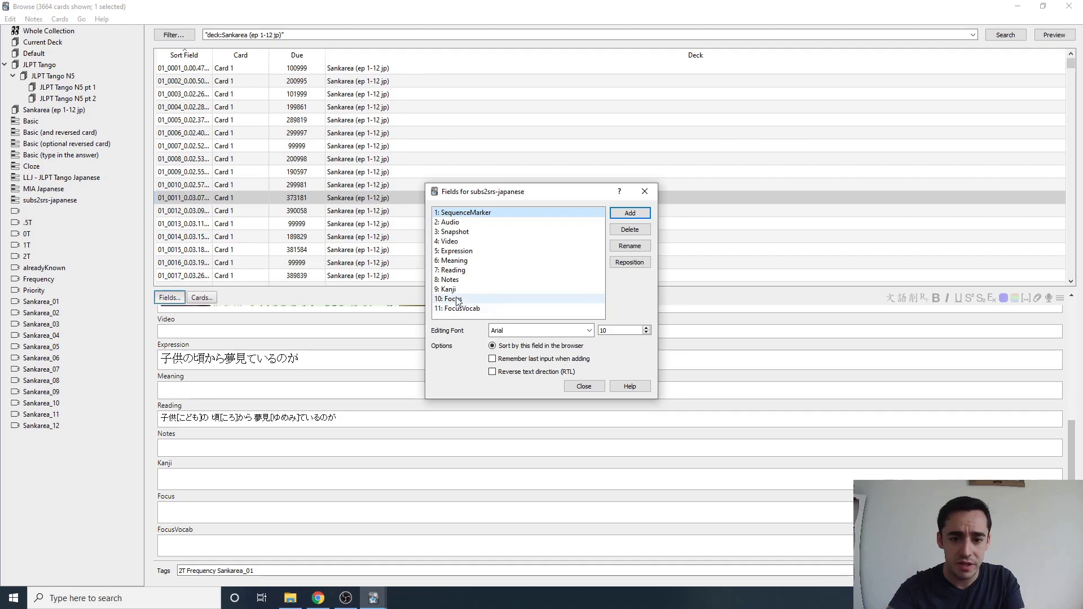
click(581, 388)
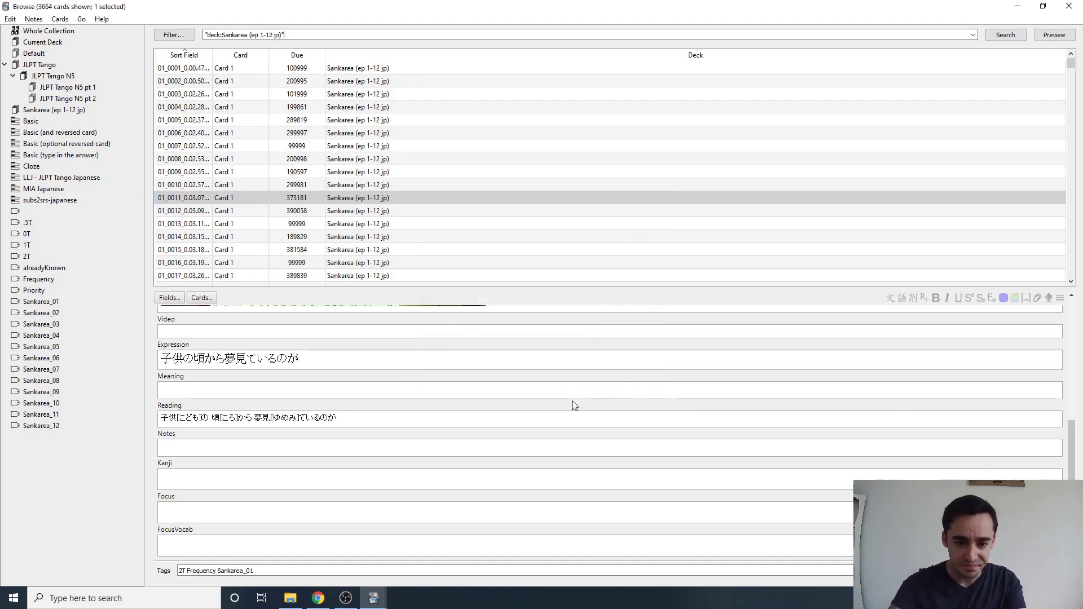
mouse_move(373, 598)
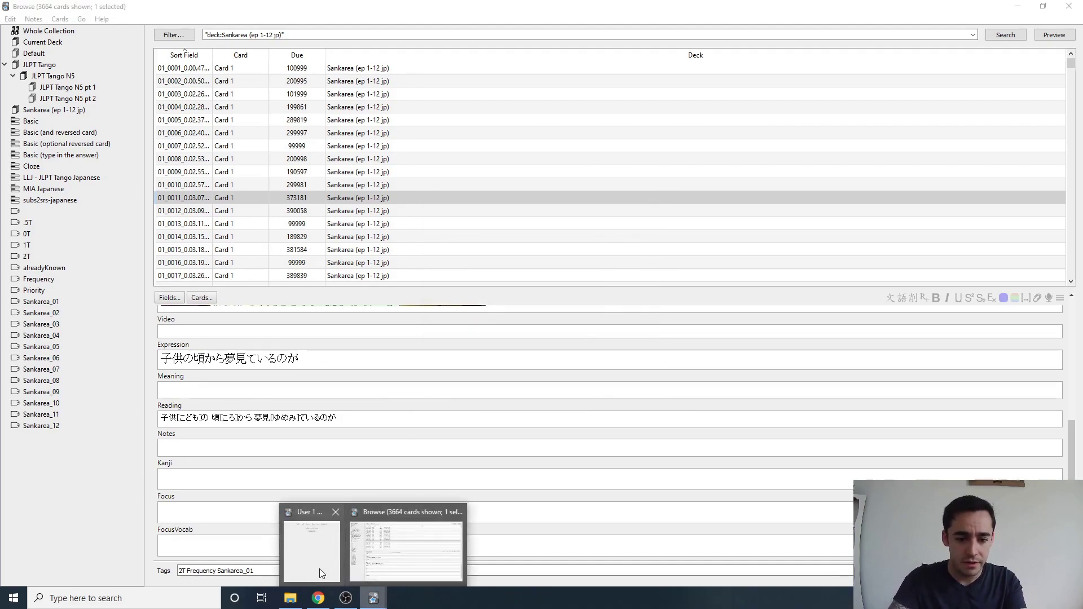
Return to MorphMan's preferences and review the tag names for vocab notes and fresh vocab notes
click(320, 568)
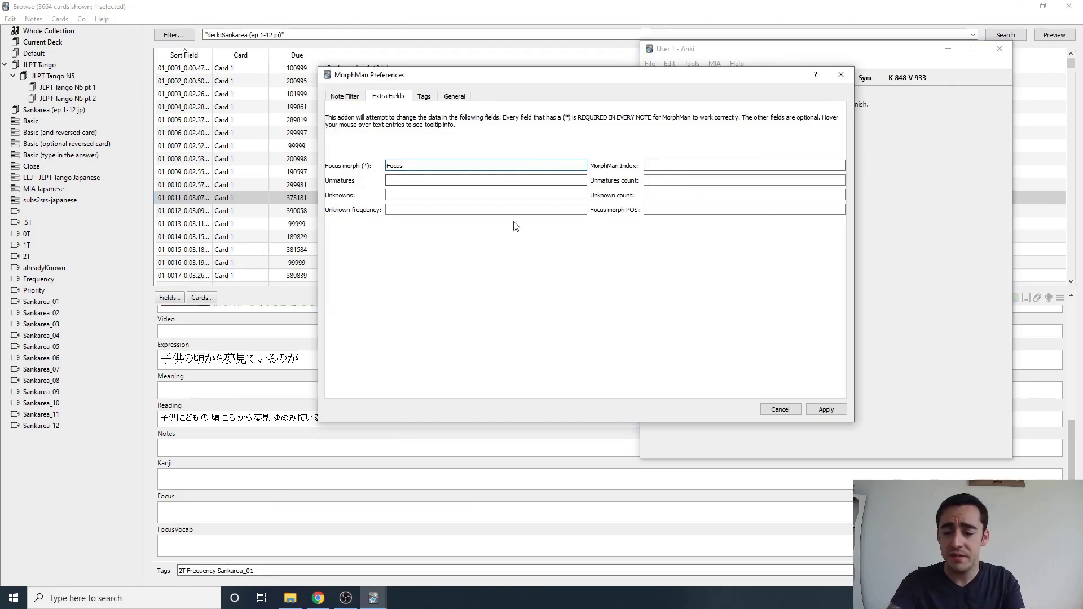
click(425, 98)
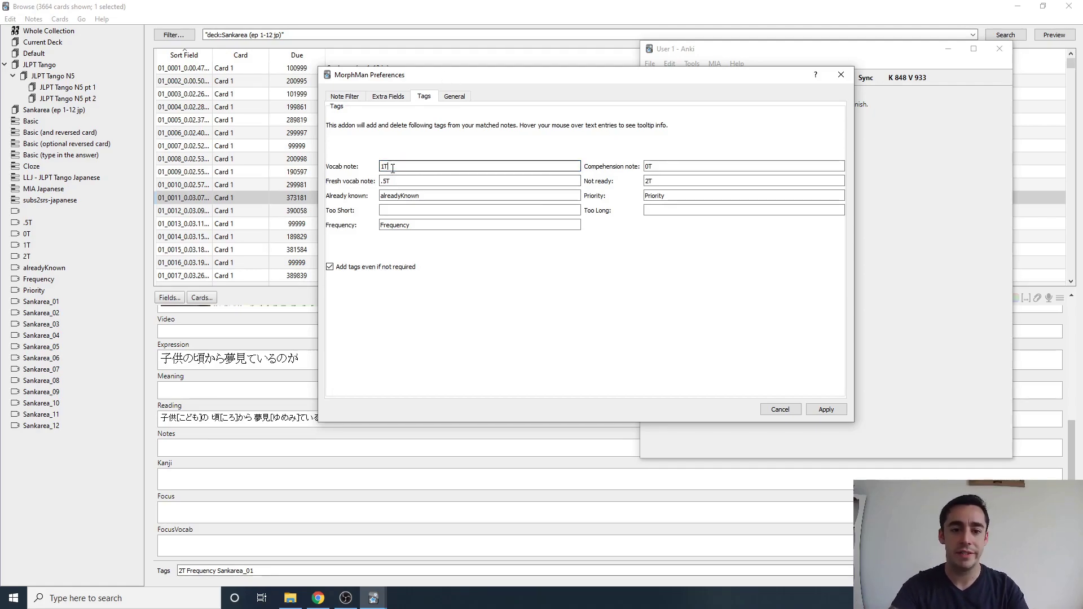
mouse_move(392, 169)
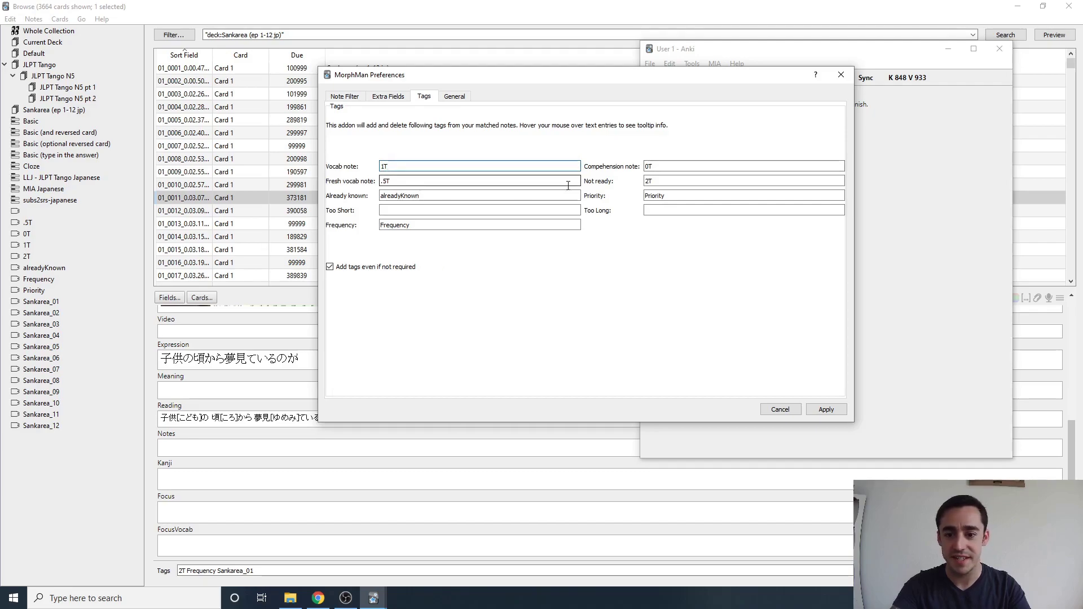
mouse_move(433, 183)
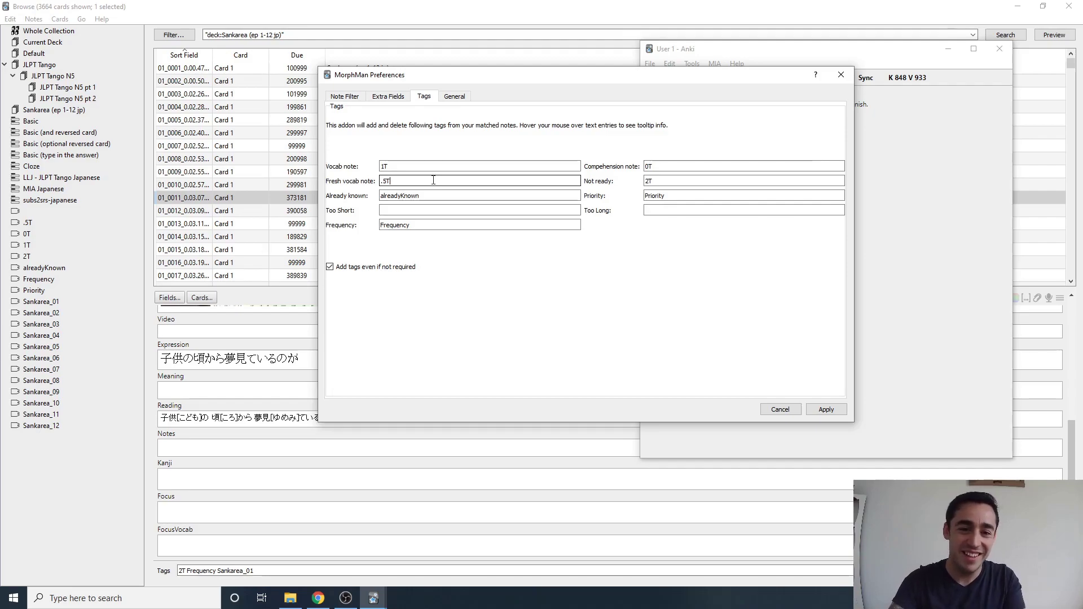
Review MorphMan's general card-skipping options, keep Treat proper nouns as known enabled, and apply the preferences
click(454, 96)
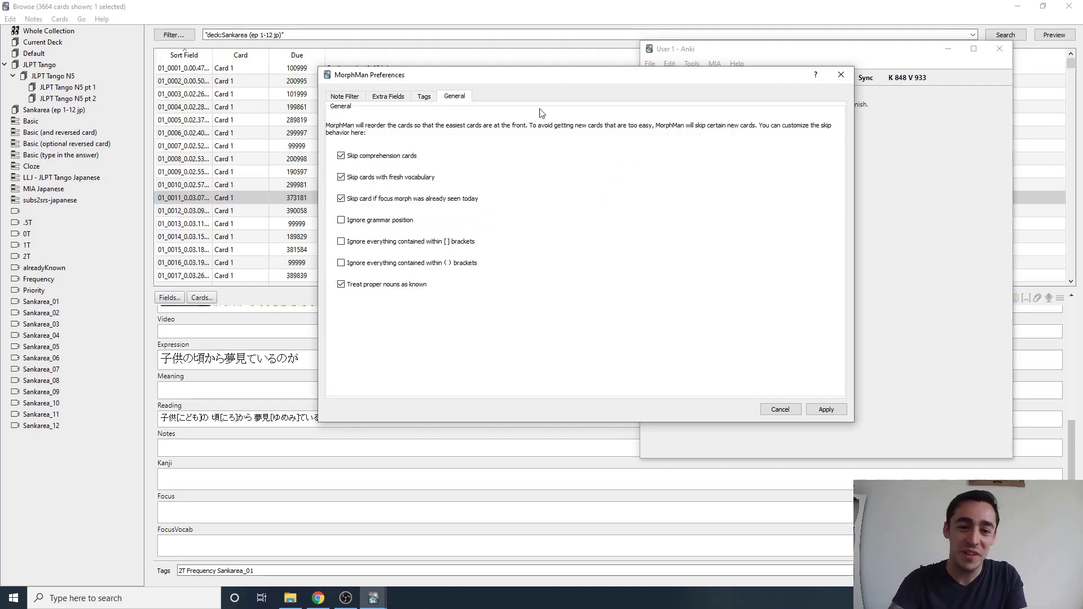
mouse_move(615, 247)
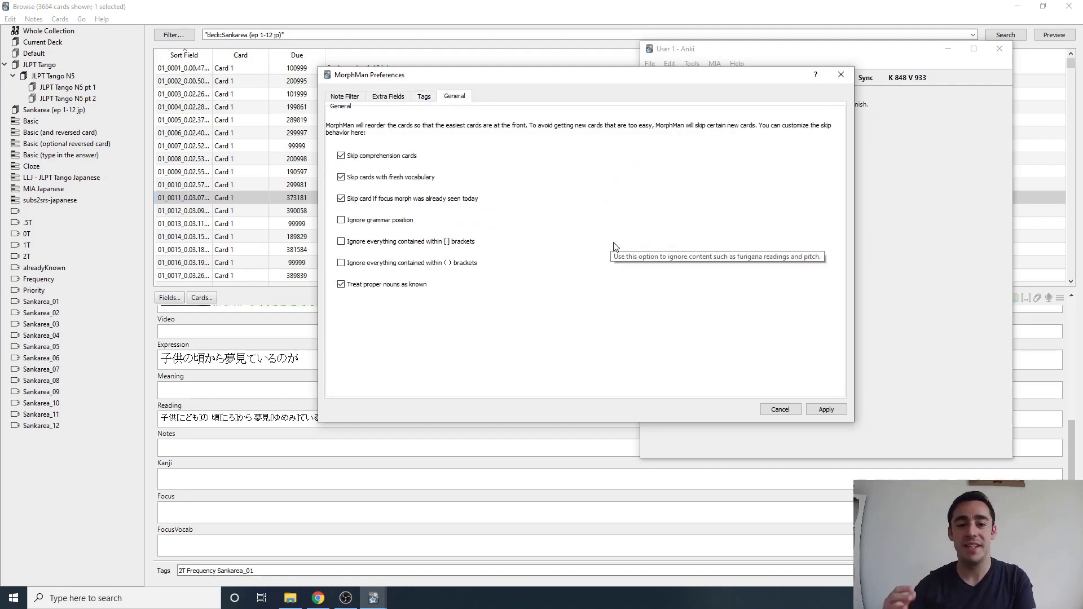
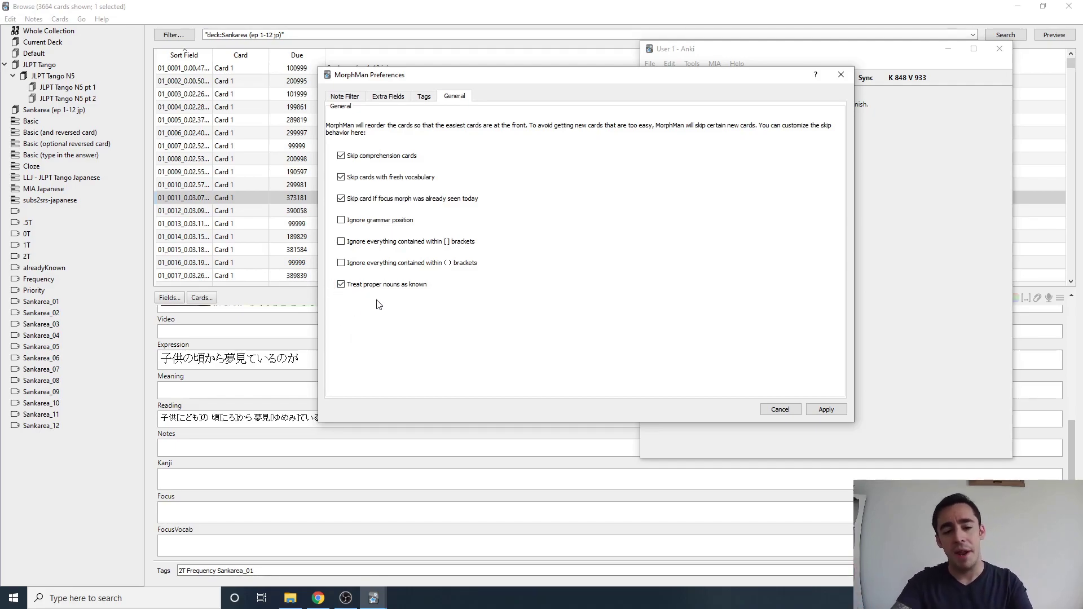
click(341, 283)
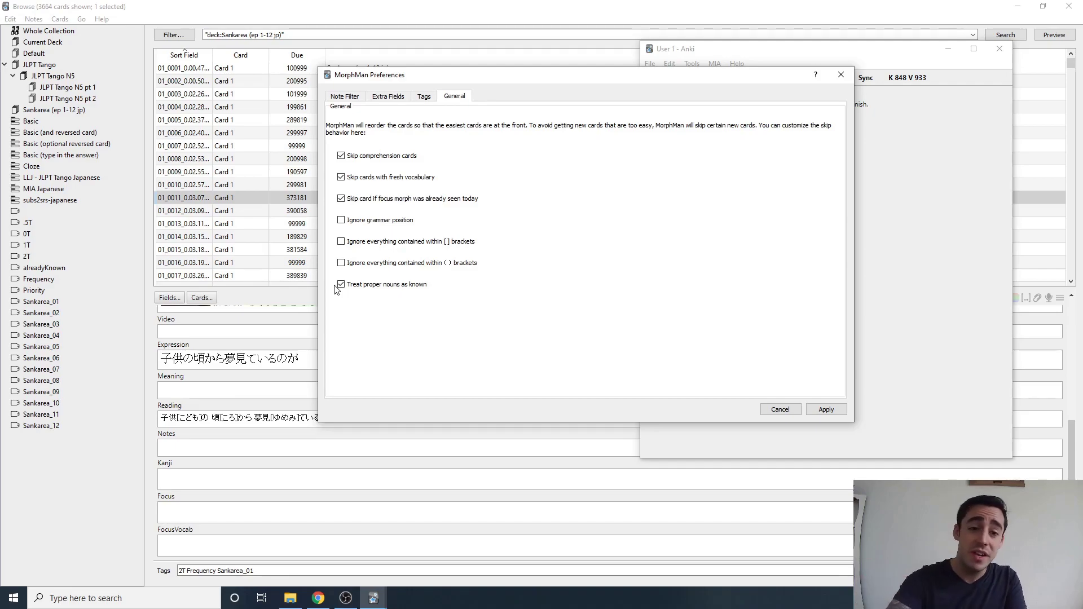
click(827, 410)
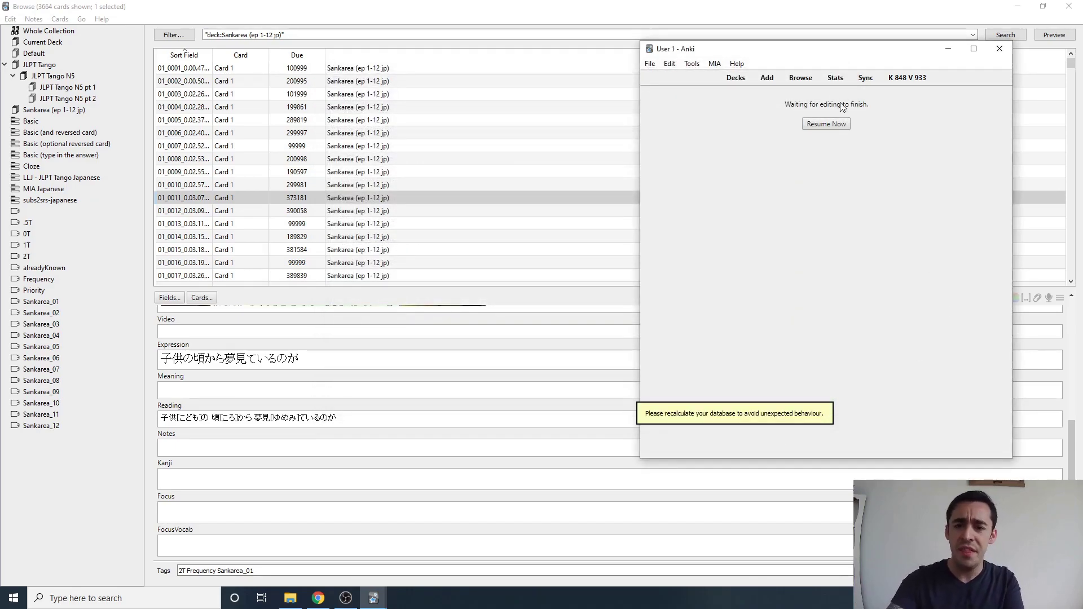
Return to the deck list and run MorphMan's Recalc on the collection
click(732, 80)
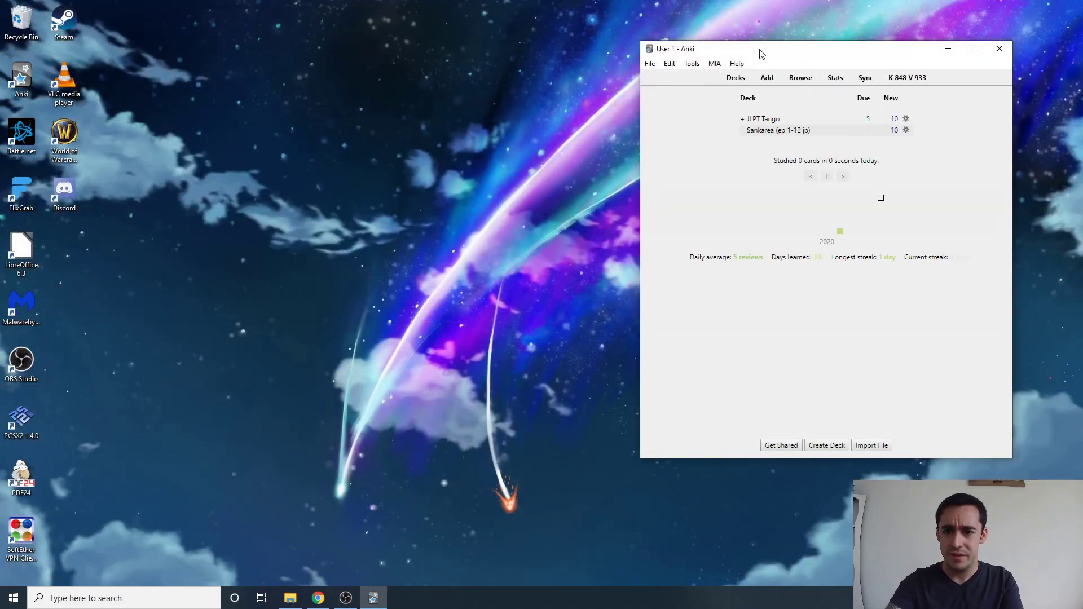
drag(759, 53, 468, 104)
click(399, 115)
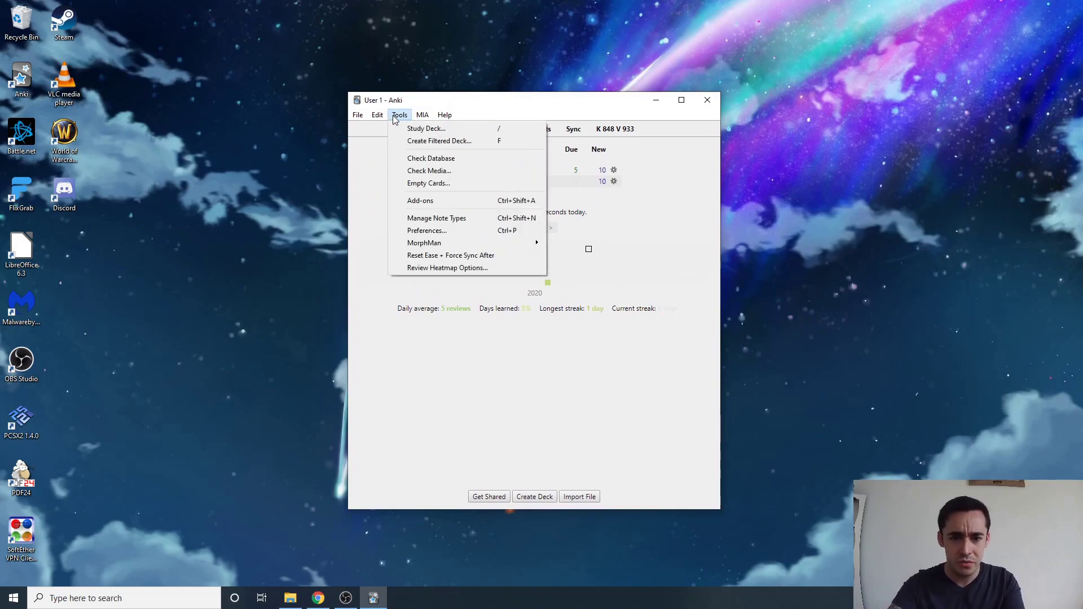
mouse_move(425, 244)
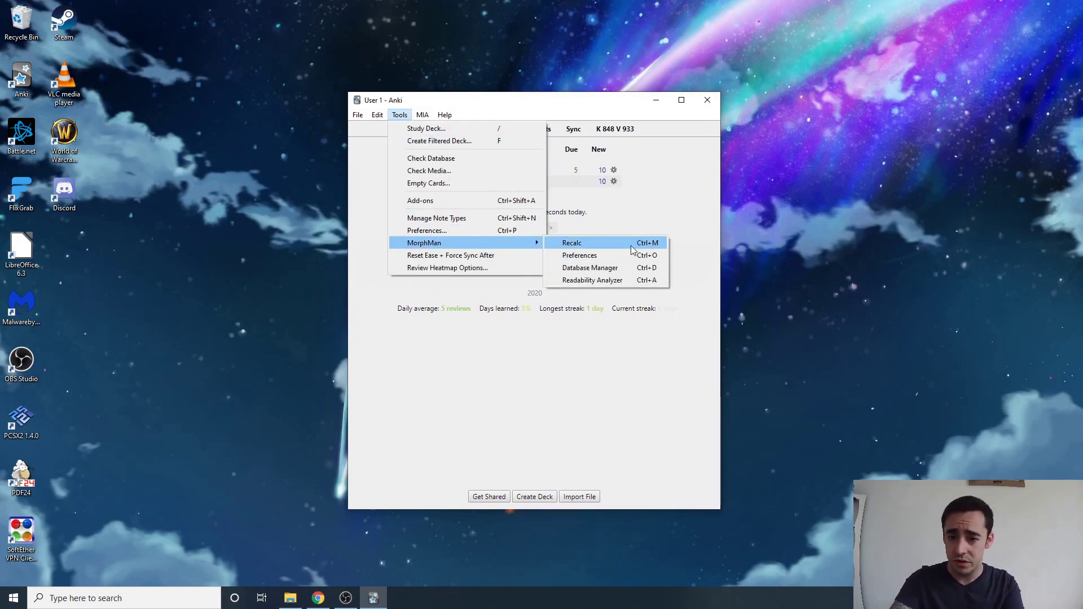
click(649, 244)
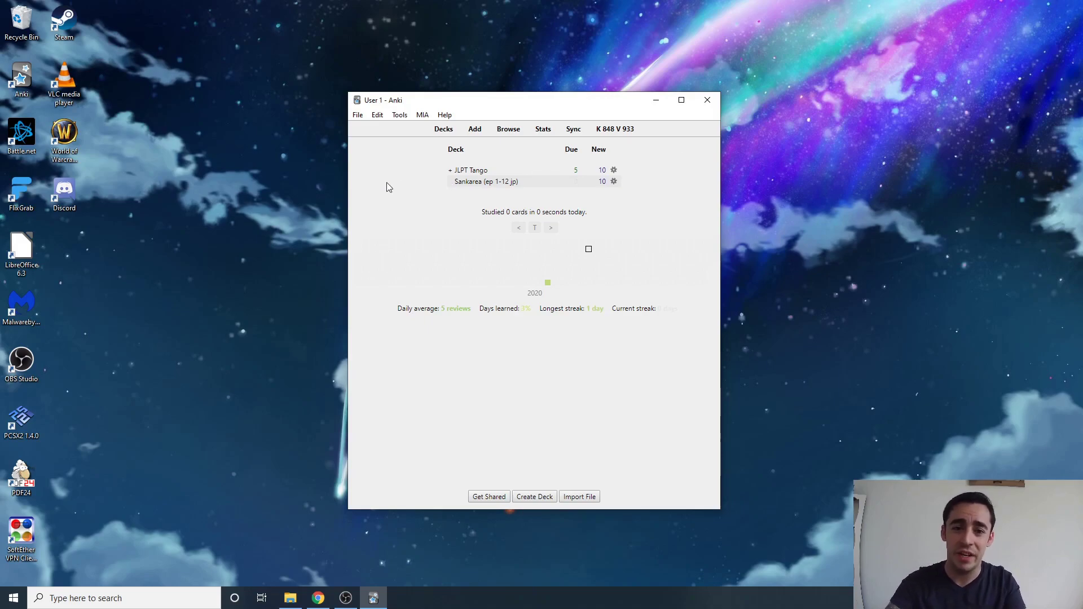
Open MorphMan's Readability Analyzer and browse the dbs folder for the Known Morphs DB, selecting the mature file
click(399, 114)
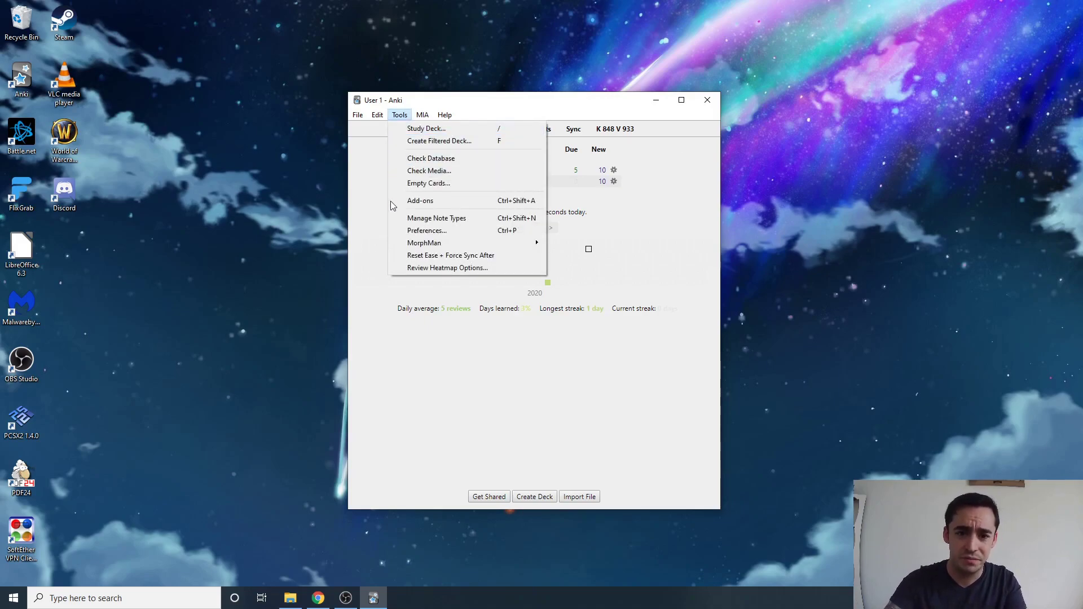
mouse_move(467, 244)
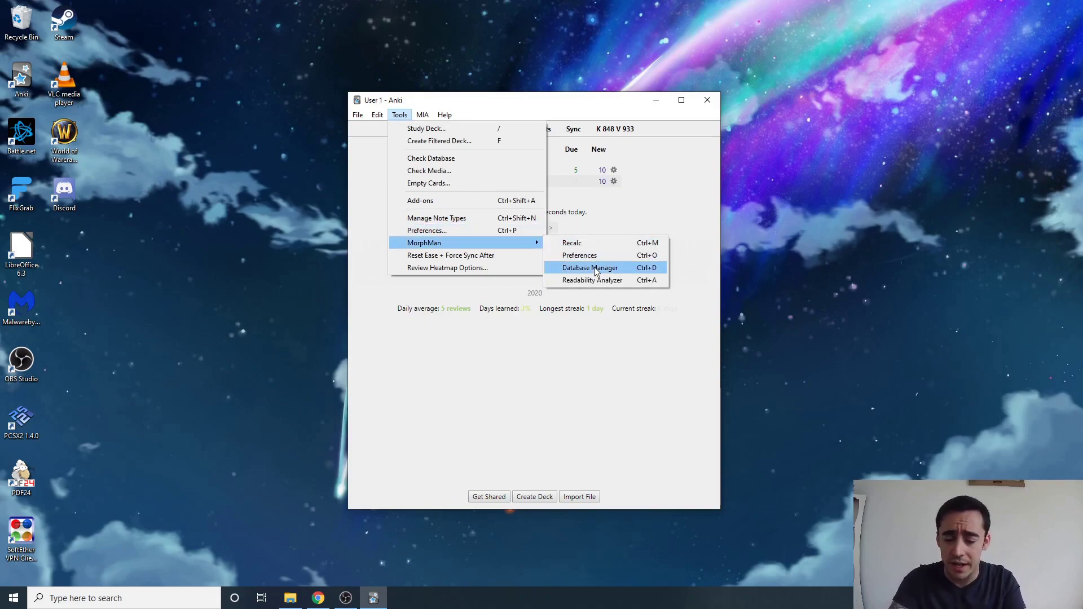
click(604, 283)
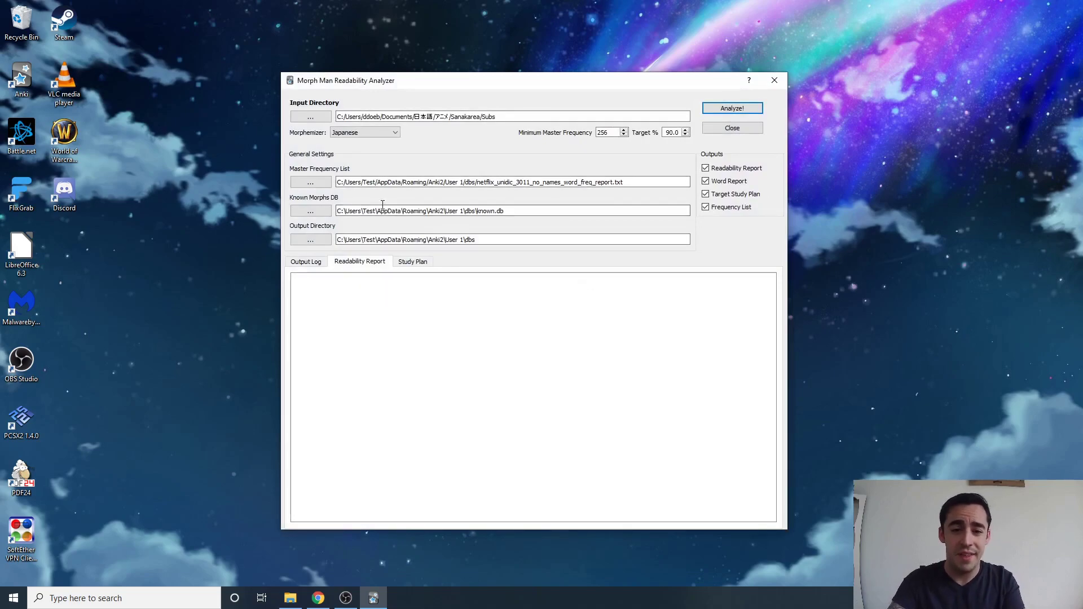
click(313, 215)
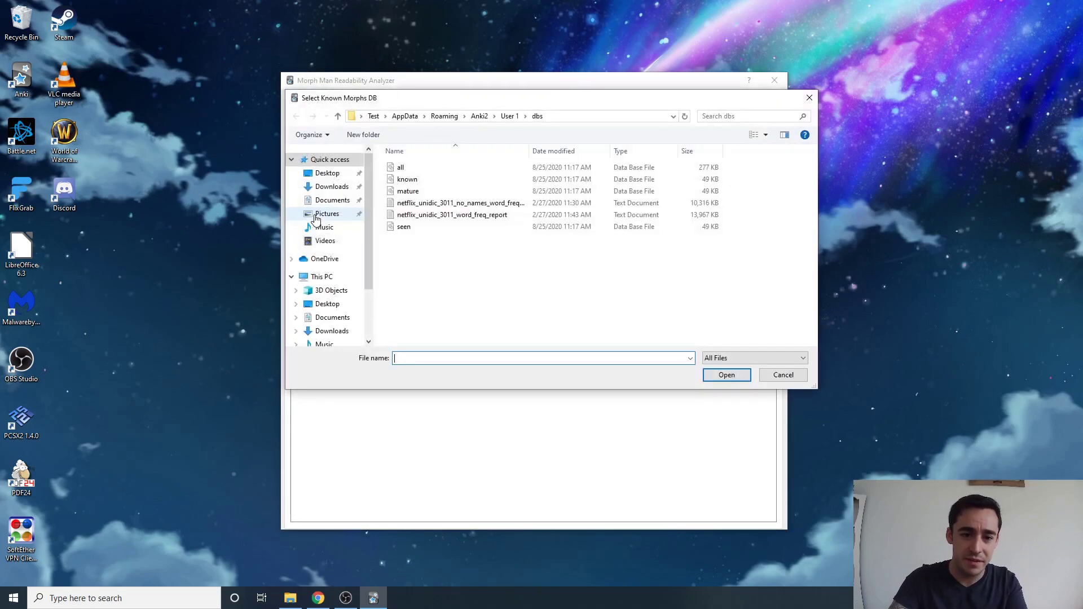
click(409, 193)
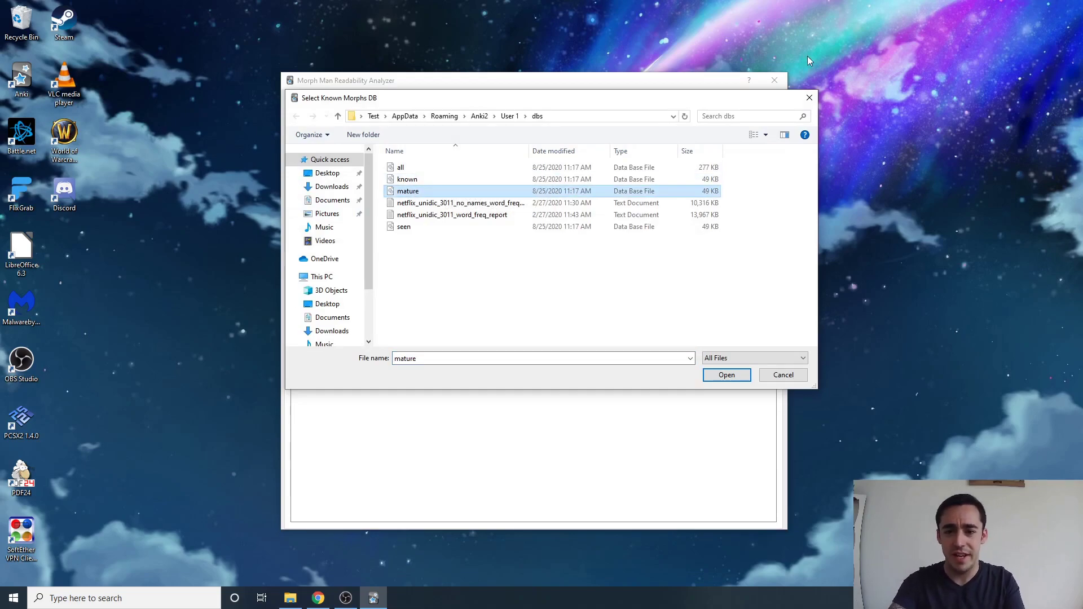
Sort the files in the dbs folder by type
right_click(567, 262)
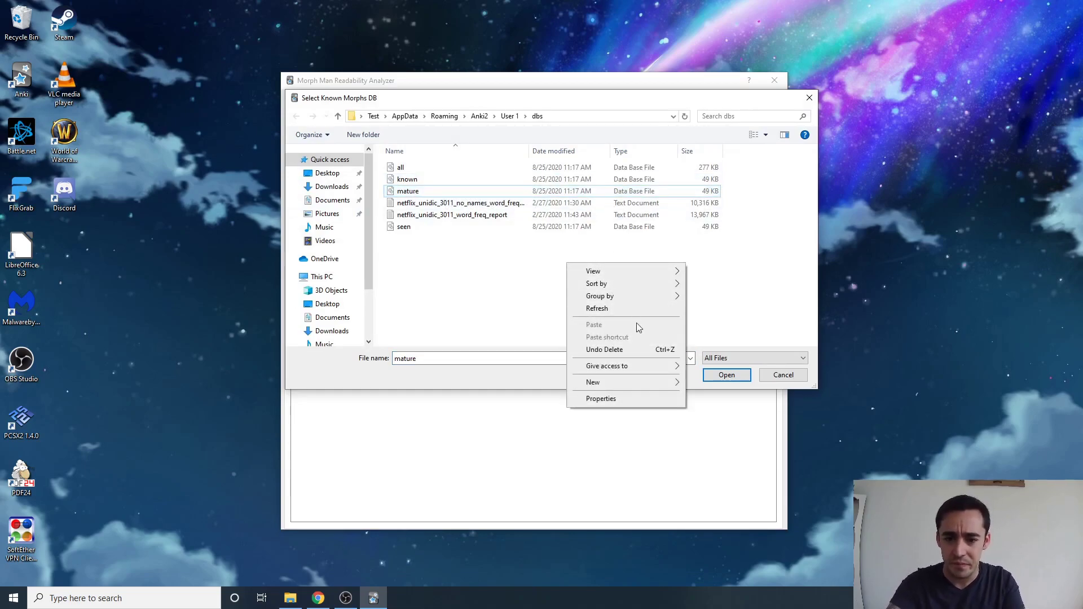
mouse_move(631, 370)
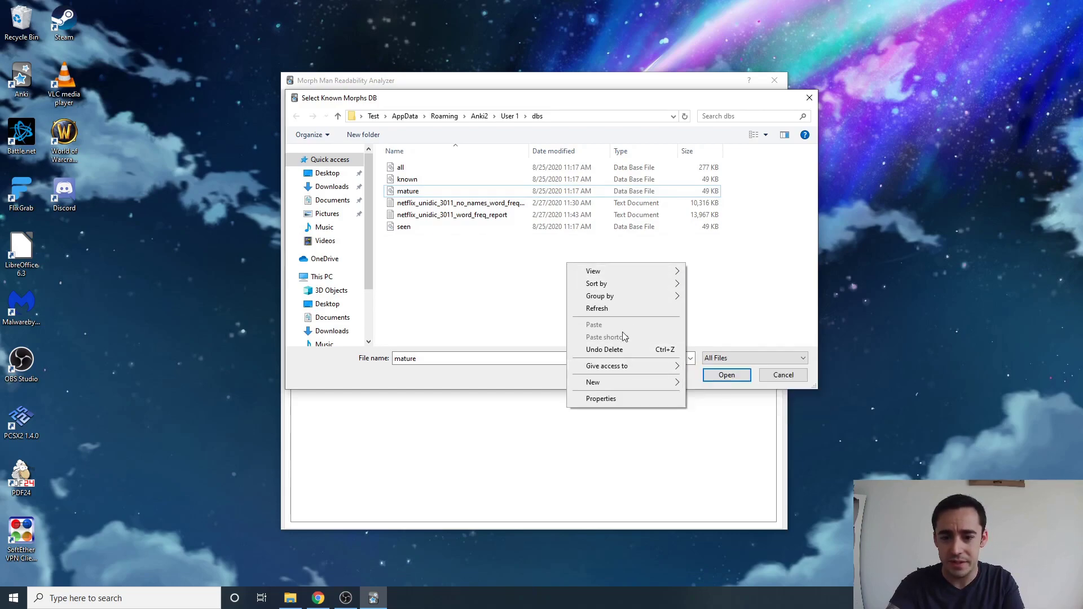
mouse_move(624, 283)
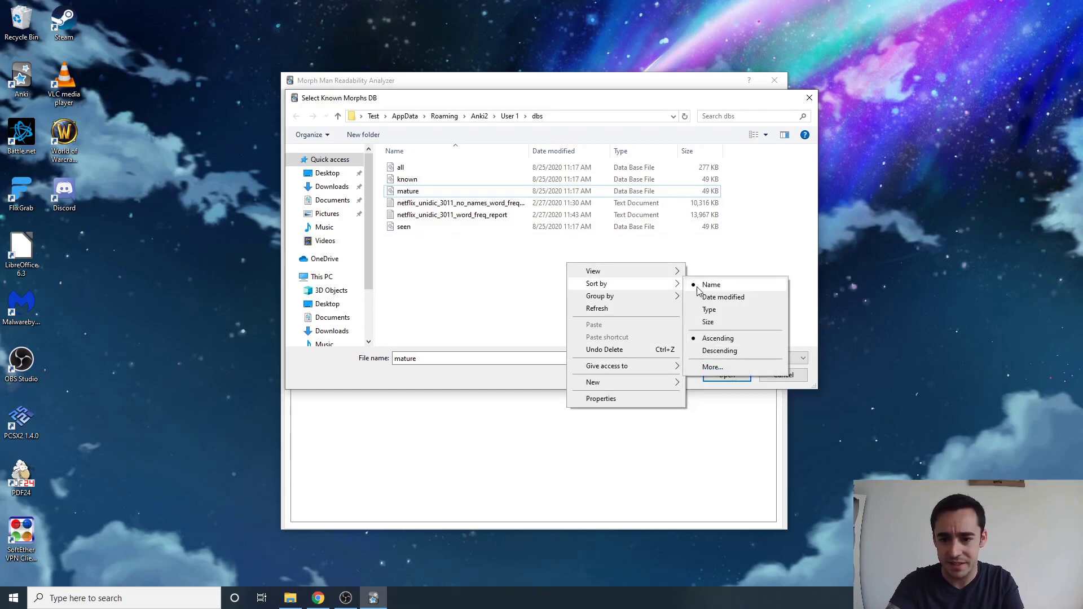
click(738, 311)
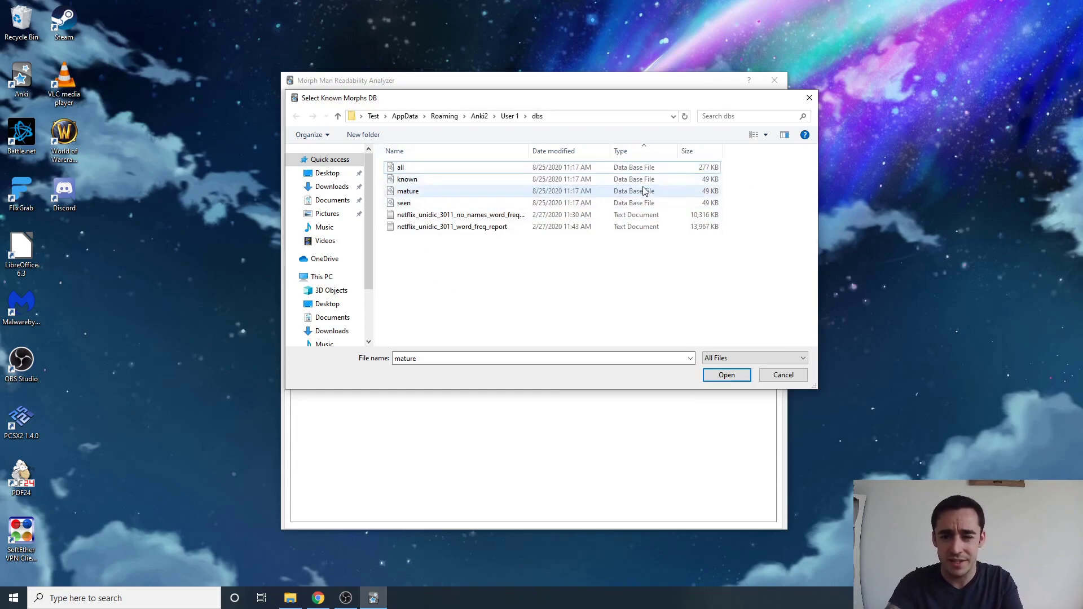
Delete the all, known, mature and seen database files from the dbs folder, then cancel the file selection and close the Readability Analyzer
click(451, 204)
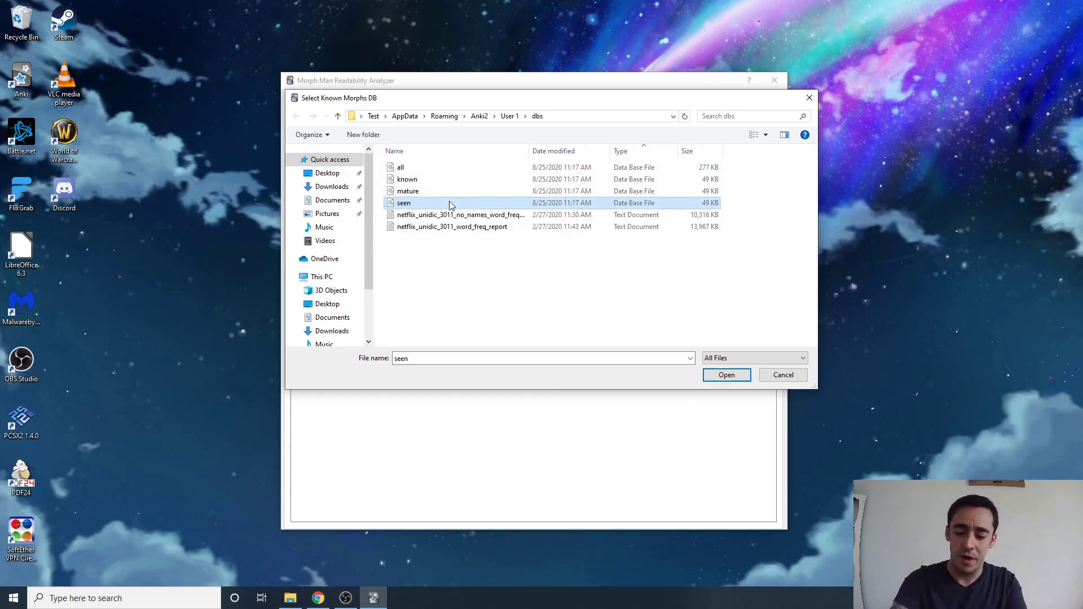
key(Up)
key(Up)
key(Up)
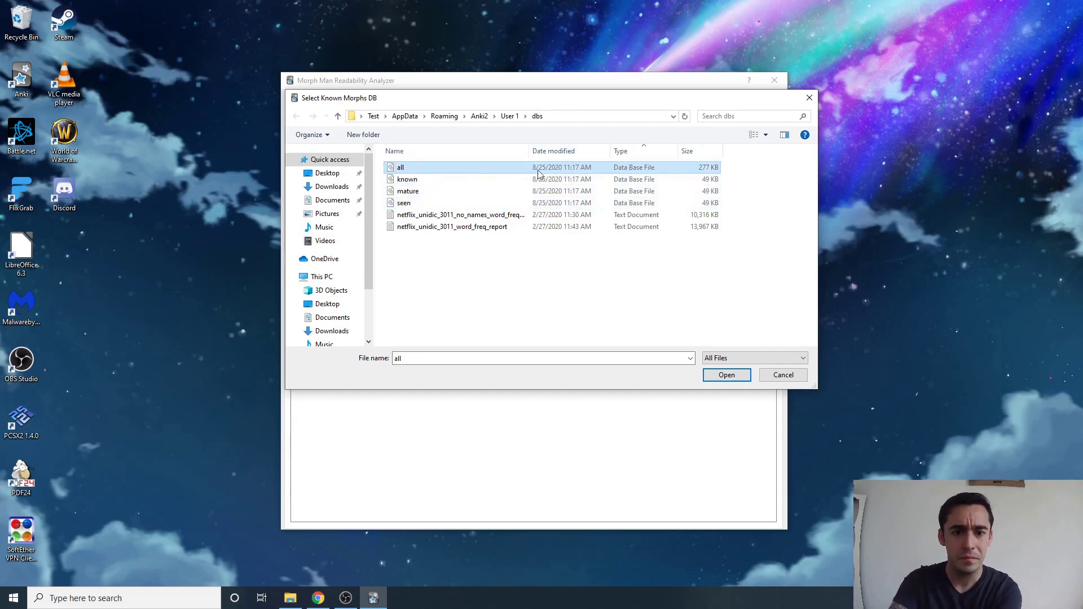
key(Delete)
key(Delete)
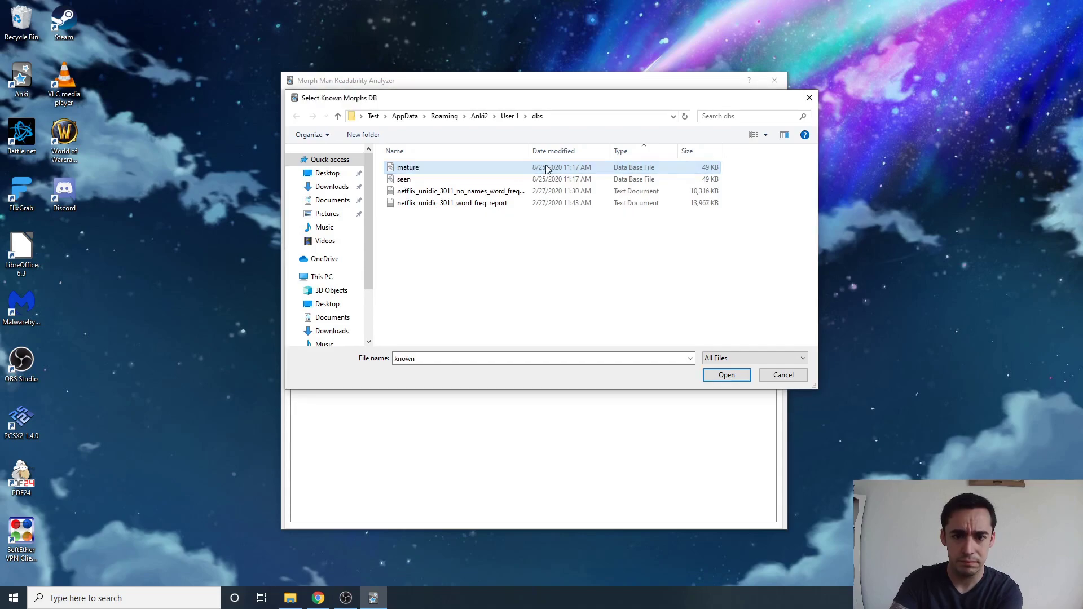
key(Delete)
key(Delete)
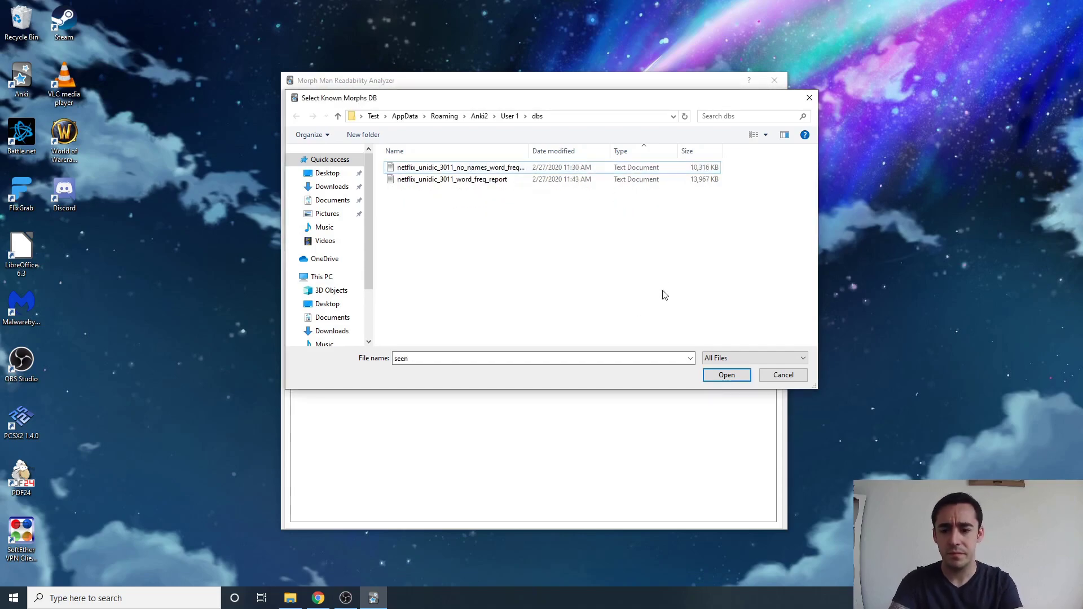
click(783, 375)
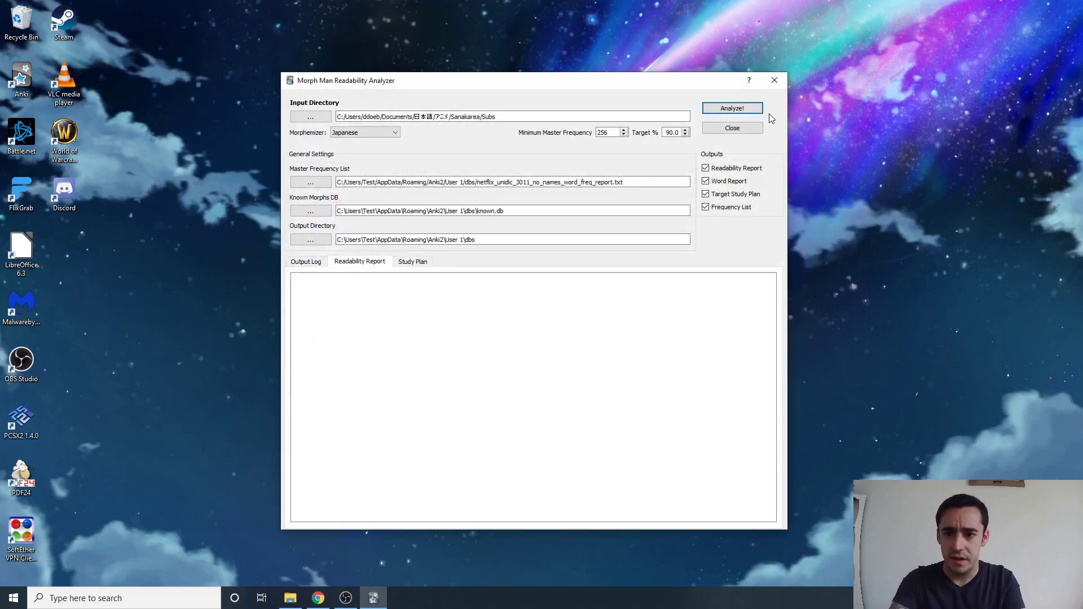
click(776, 84)
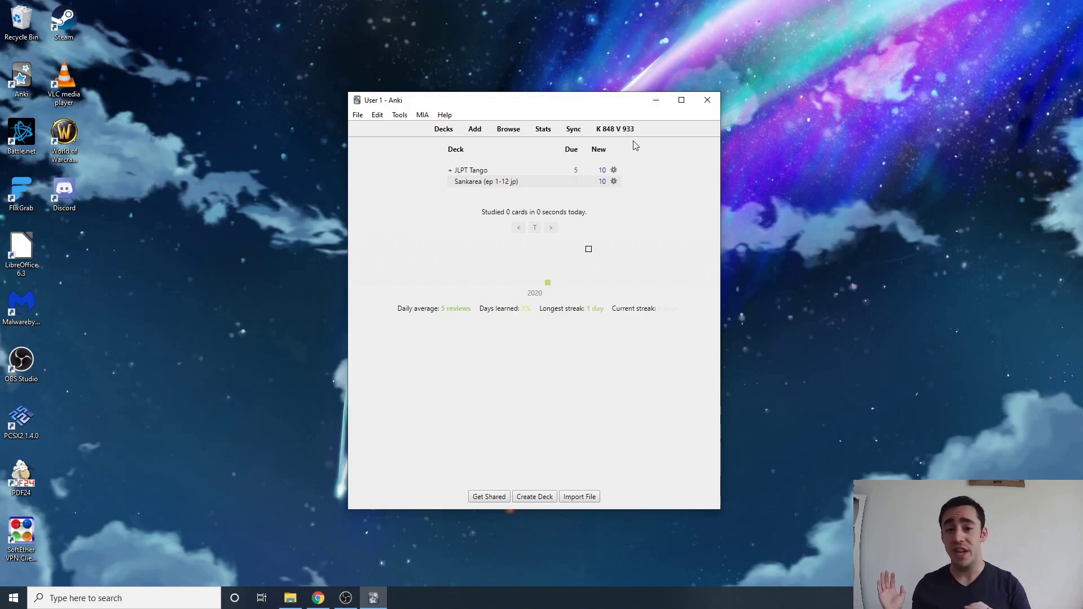
click(399, 115)
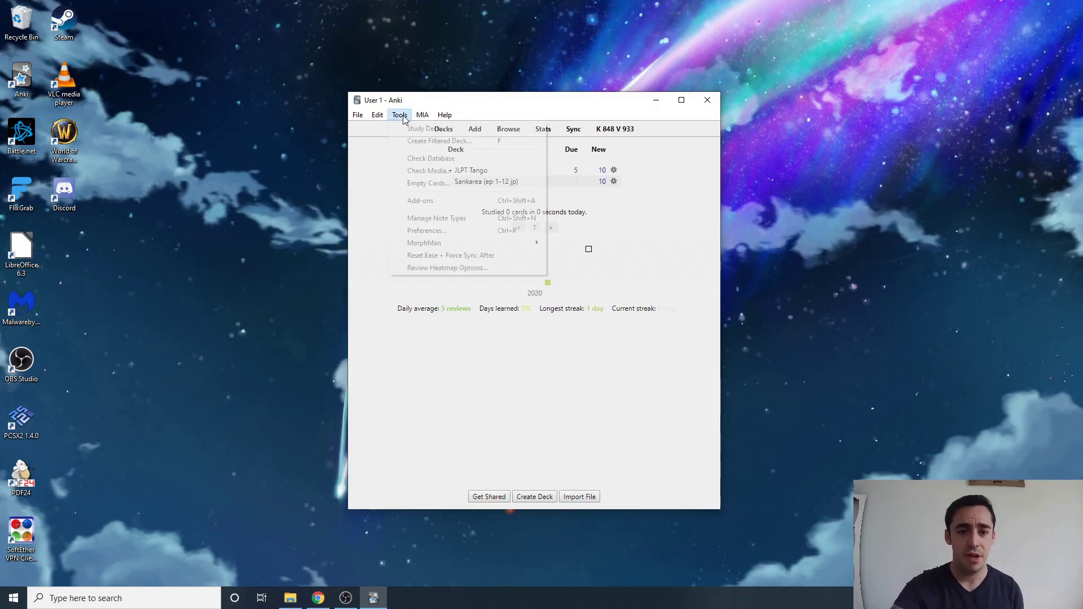
click(432, 231)
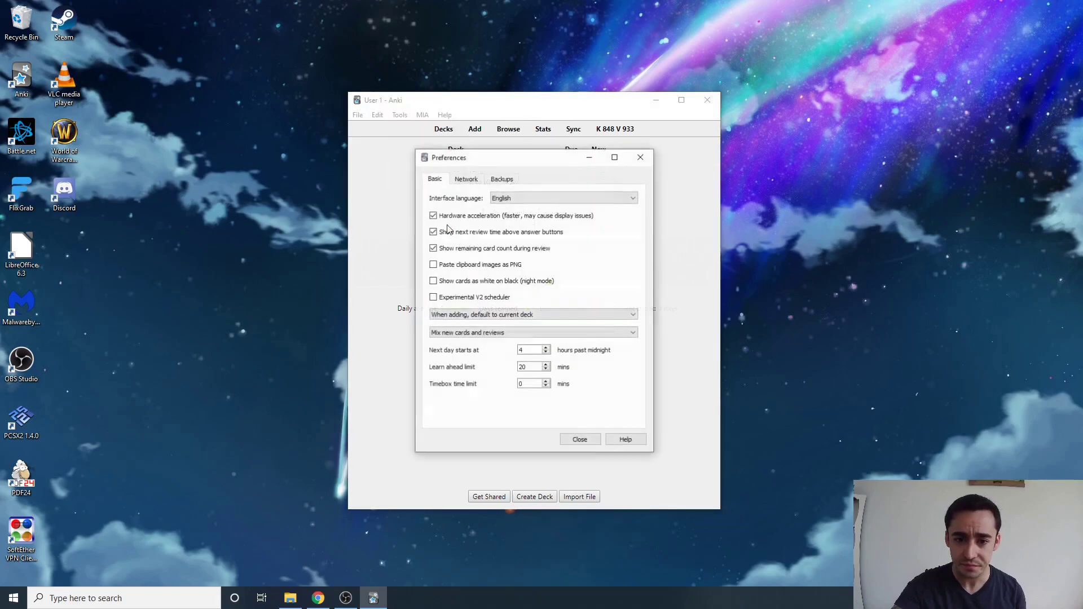
click(641, 157)
Review the note filters in MorphMan's preferences, reapply them, and recalculate the MorphMan database
click(400, 114)
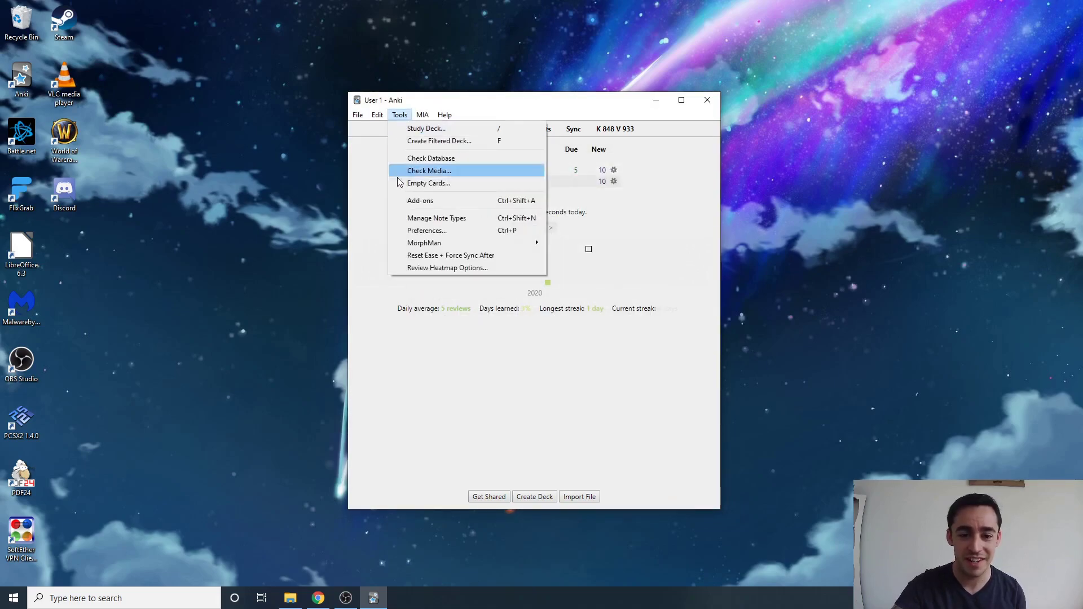
mouse_move(428, 248)
click(588, 254)
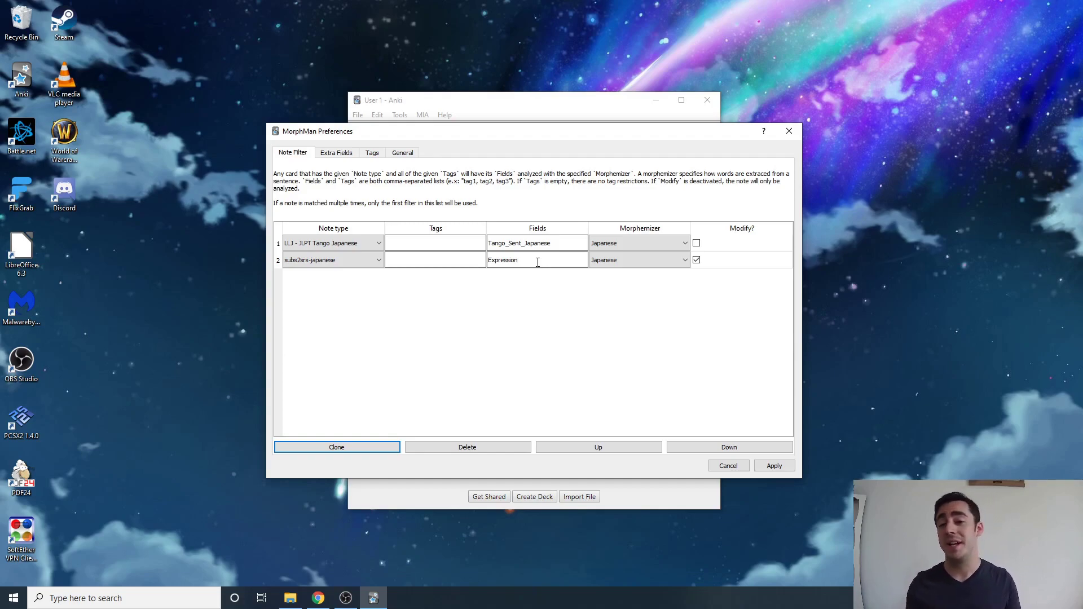
click(774, 466)
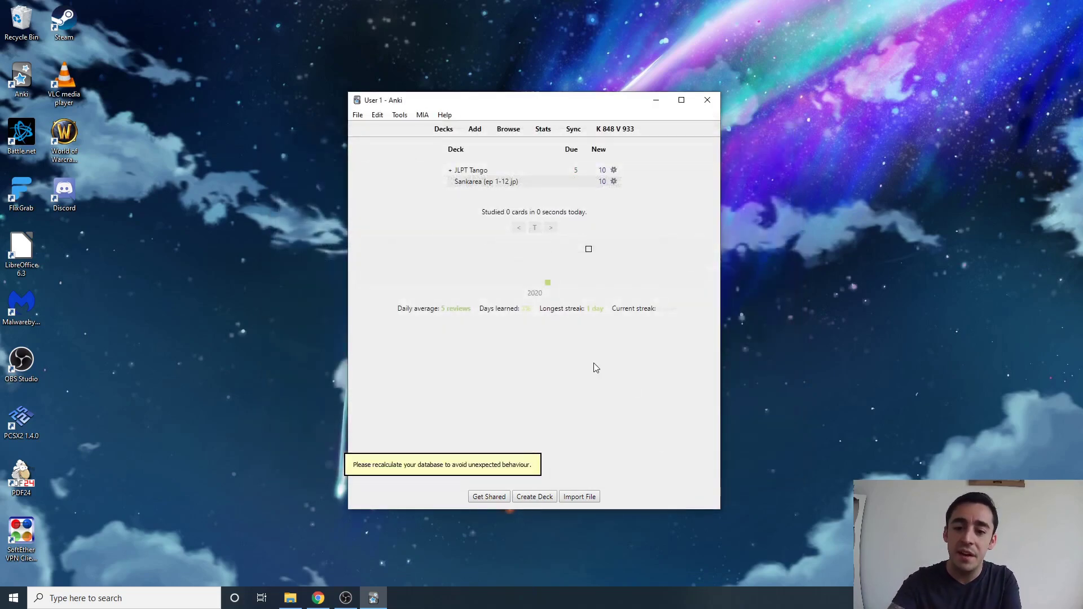
key(ctrl+m)
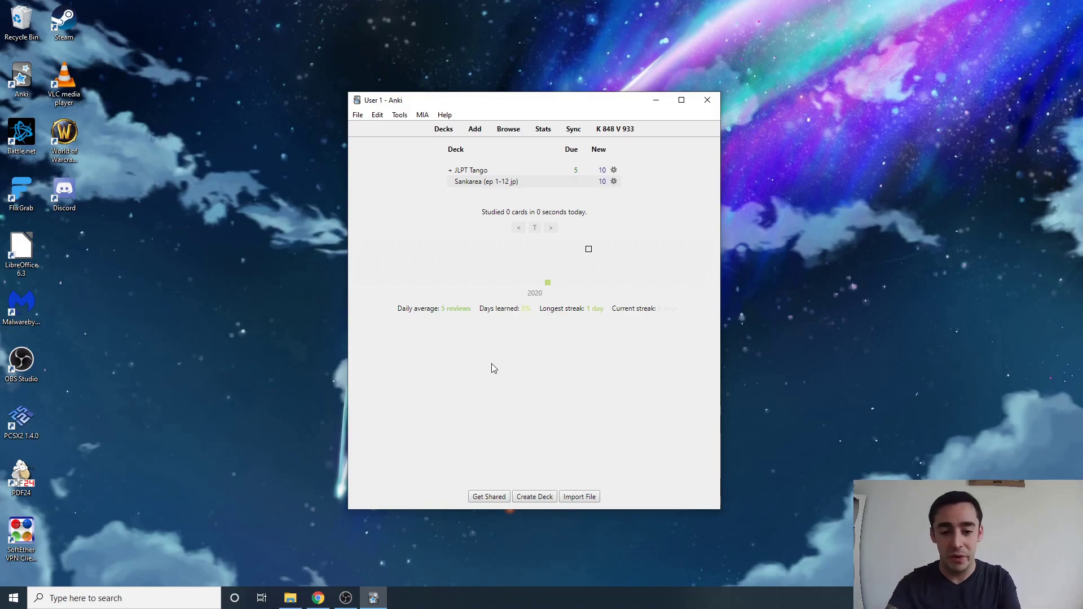
Open MorphMan's Readability Analyzer and position its window over the main Anki window
key(ctrl+r)
drag(489, 85, 714, 102)
click(329, 105)
click(302, 115)
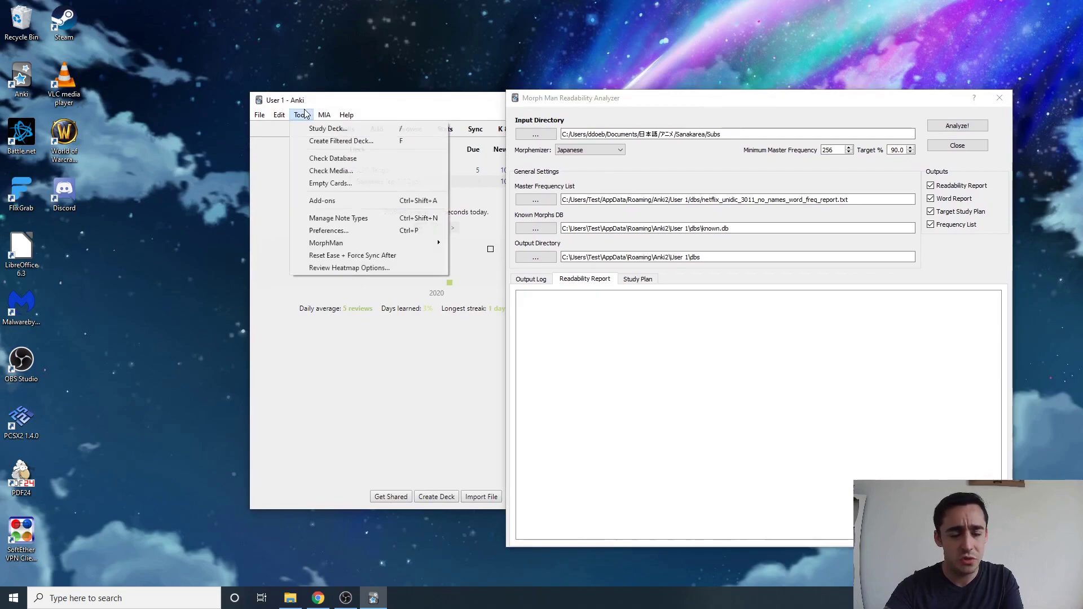
mouse_move(345, 247)
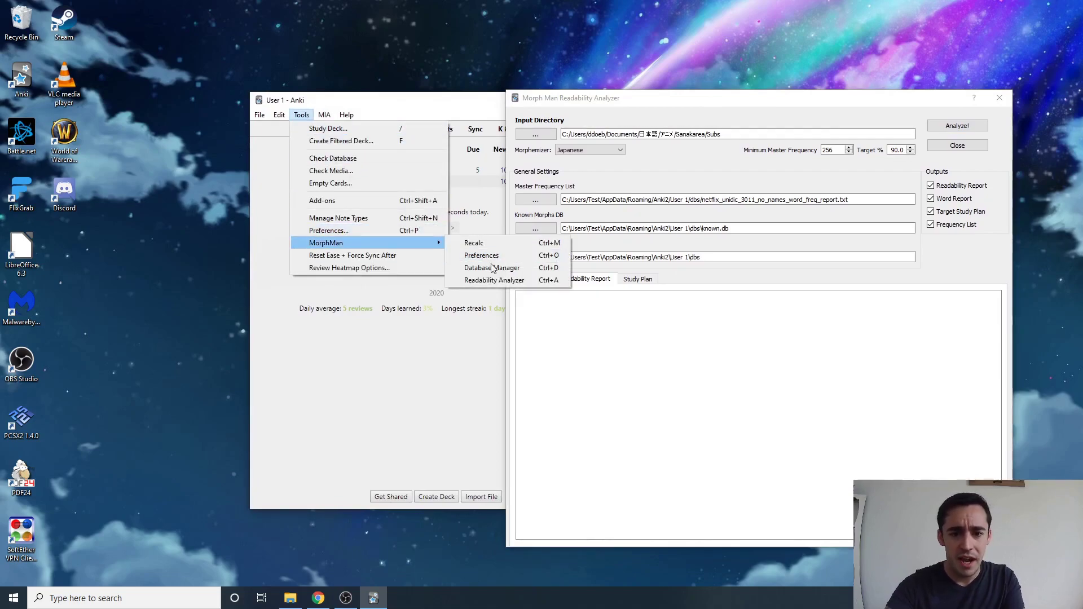
click(541, 280)
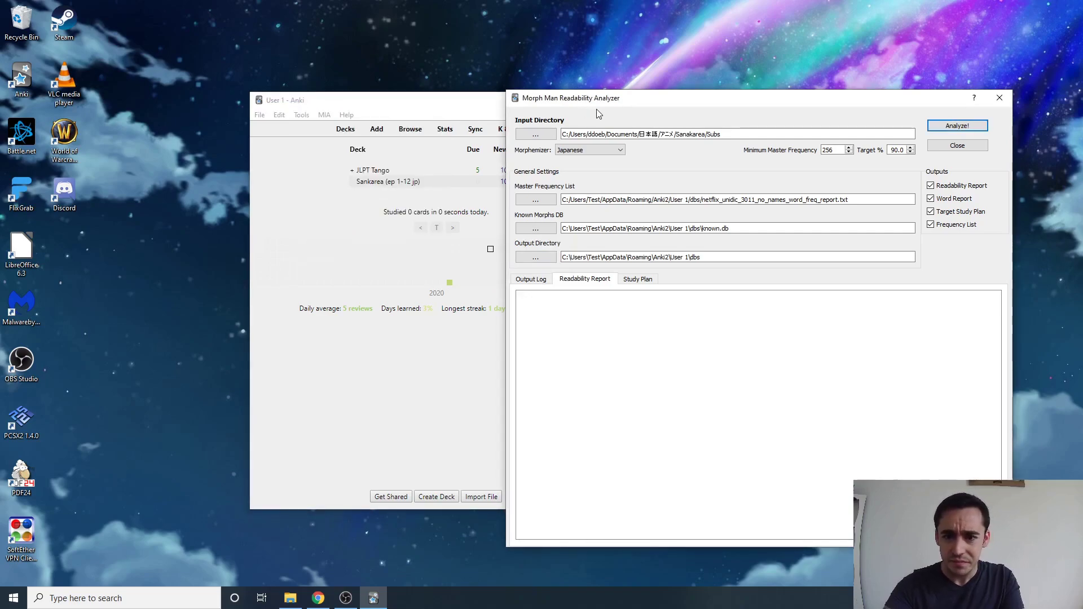
drag(598, 101, 332, 106)
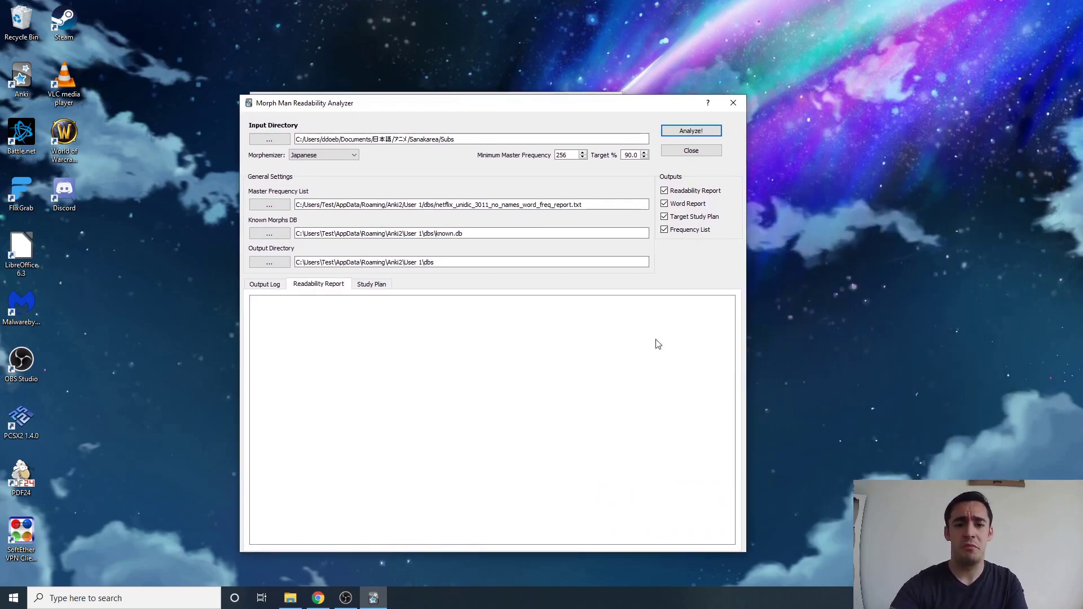
Set the analyzer's input directory to the Subs folder inside the Sanakarea folder of the アニメ directory
click(254, 142)
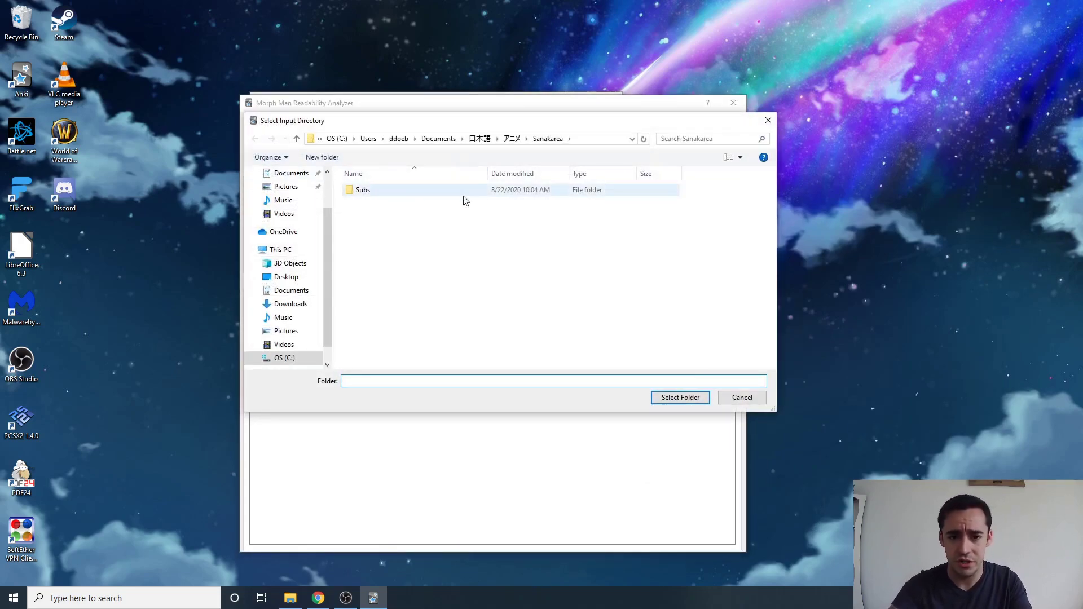
click(512, 138)
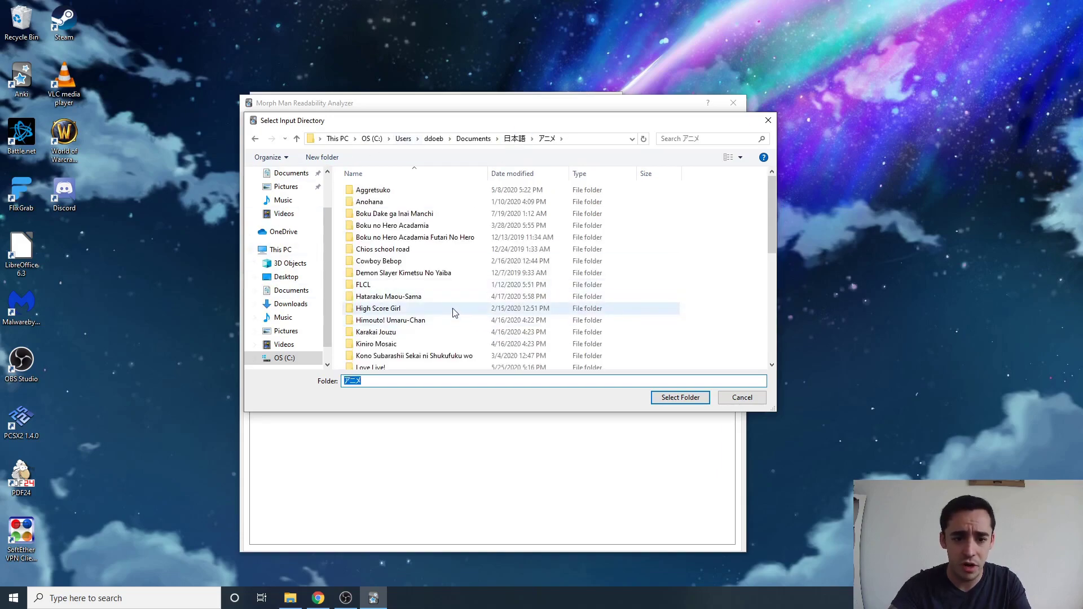
scroll(472, 333, down, 2)
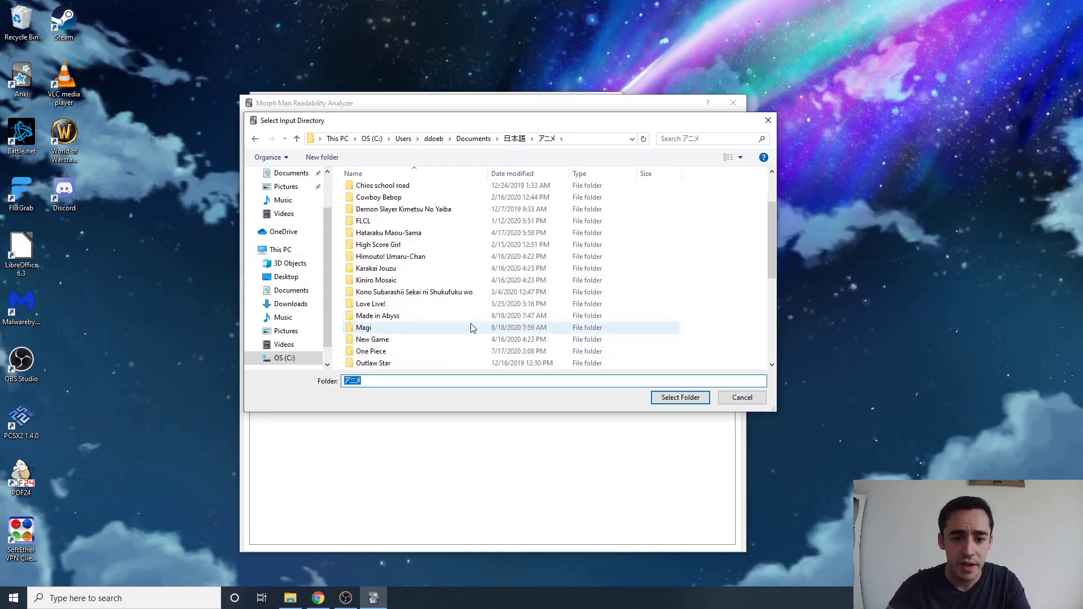
scroll(403, 307, down, 1)
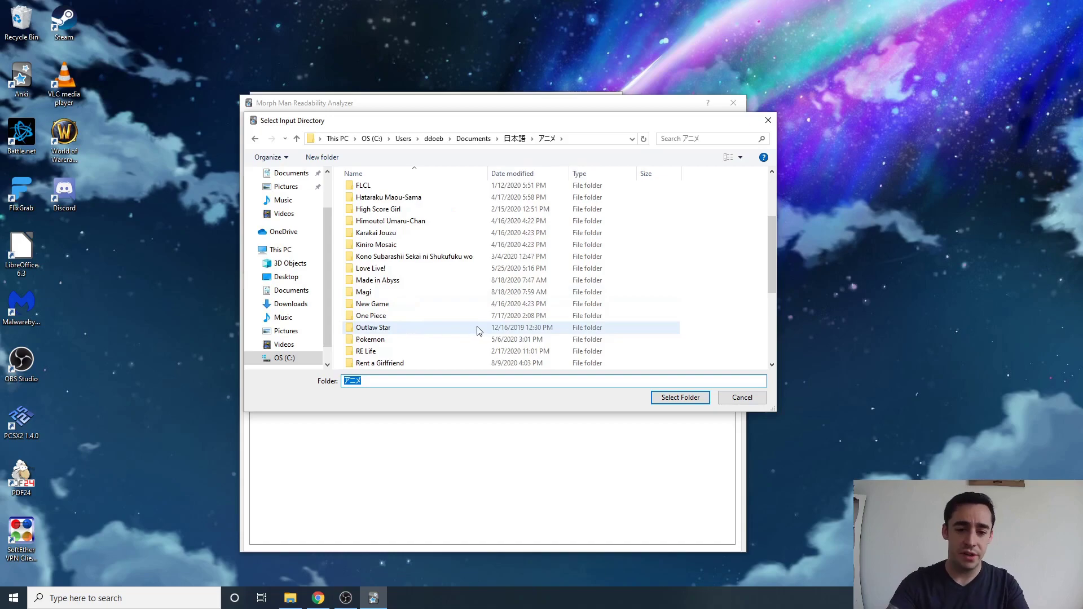
scroll(405, 319, down, 2)
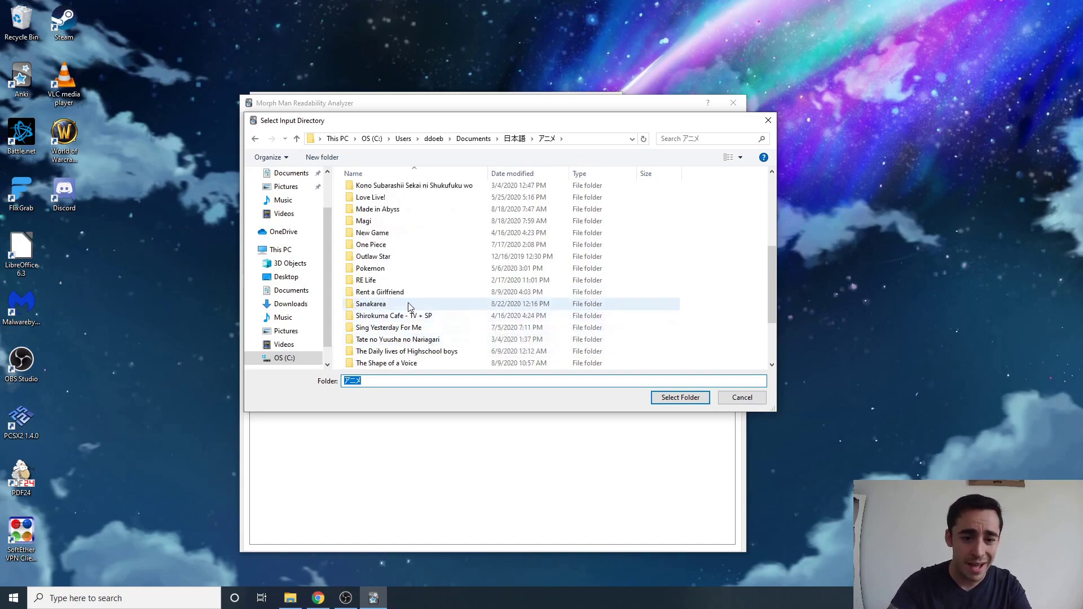
double_click(410, 307)
click(380, 191)
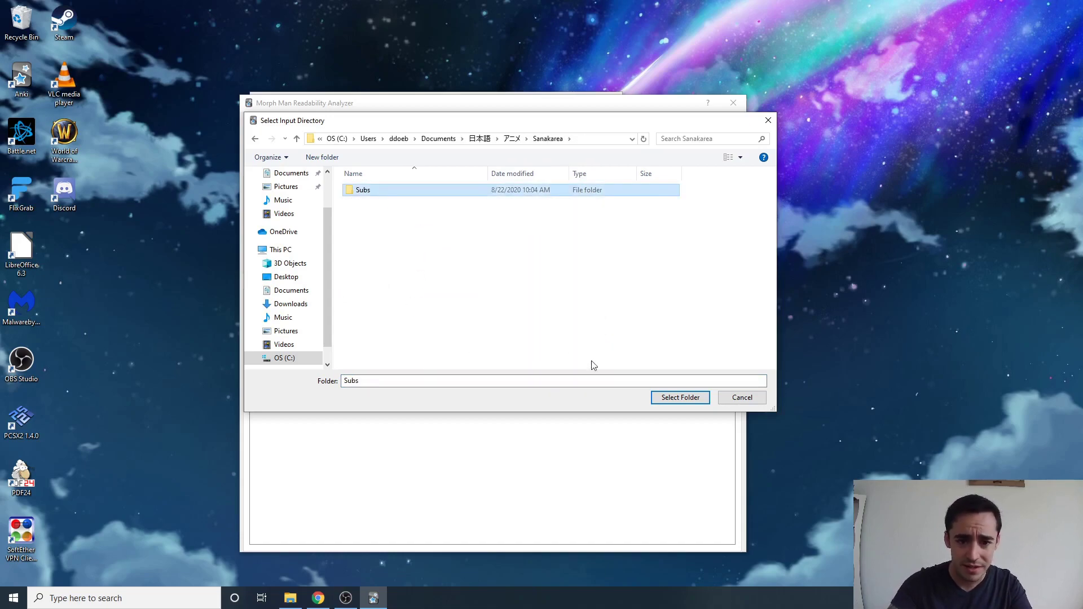
click(687, 399)
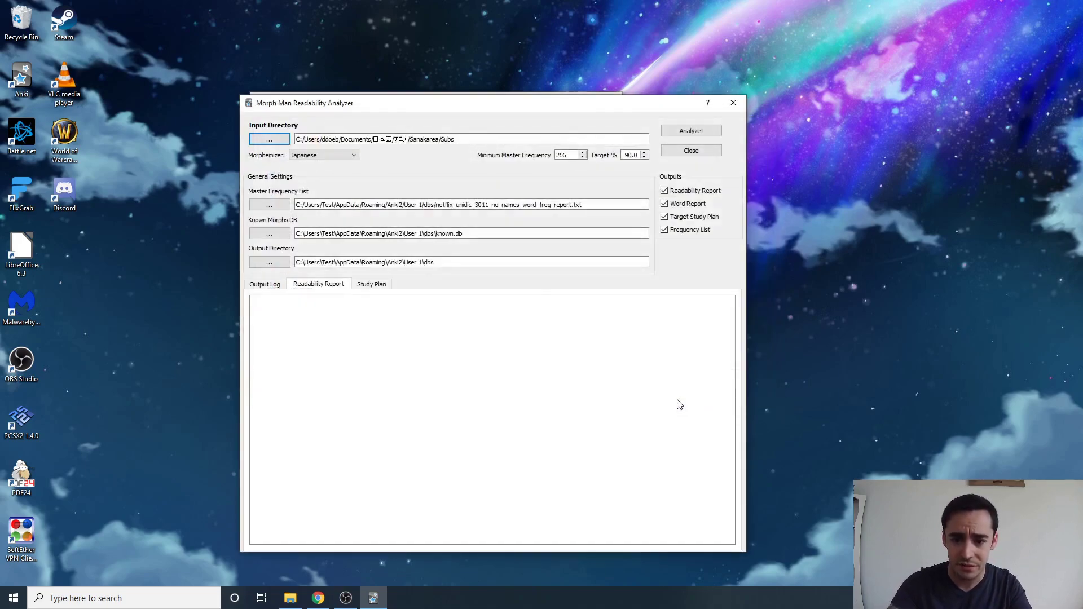
Set netflix_unidic_3011_no_names_word_freq_report as the master frequency list and run the analysis with the study plan displayed
click(269, 204)
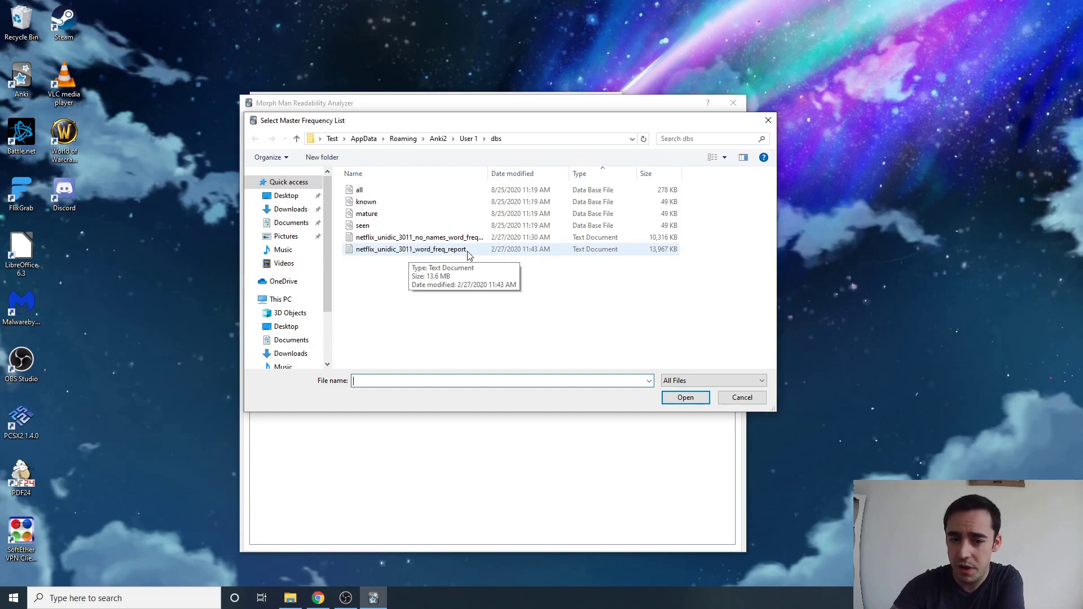
click(466, 239)
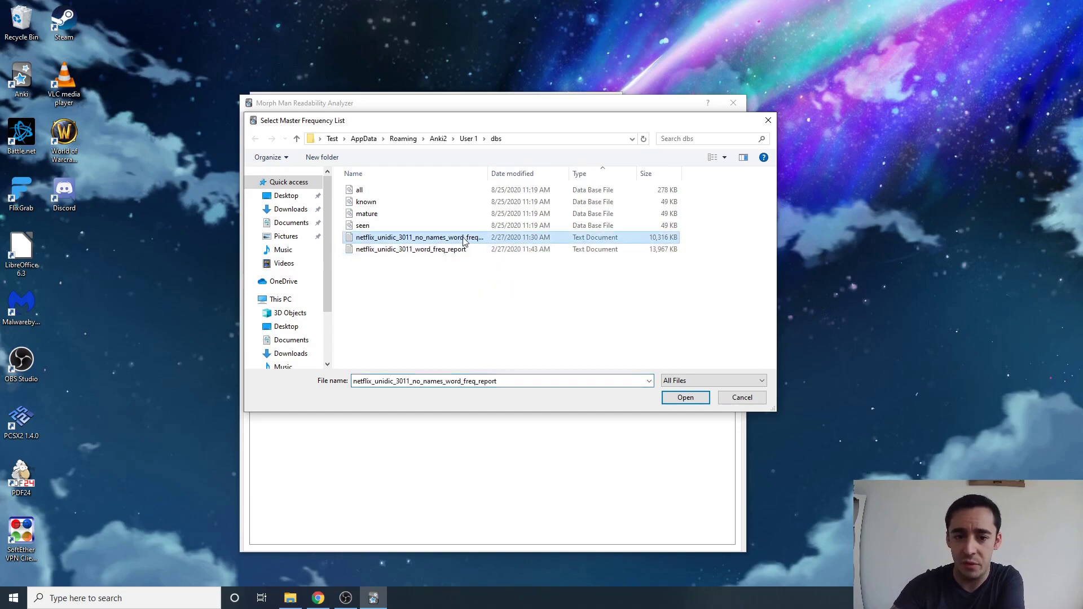
double_click(429, 239)
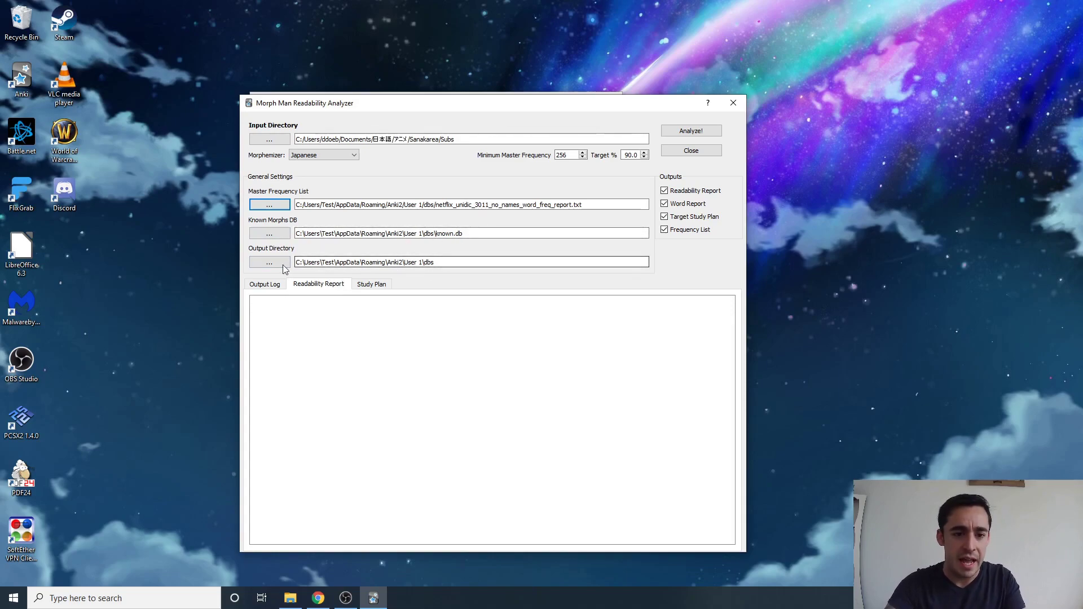
click(370, 285)
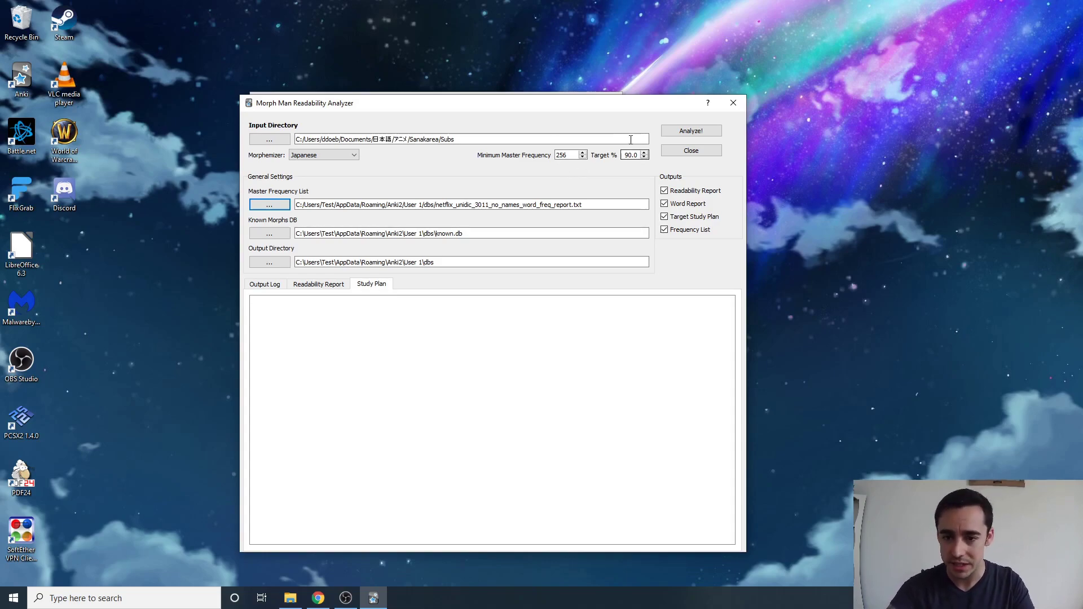
click(691, 132)
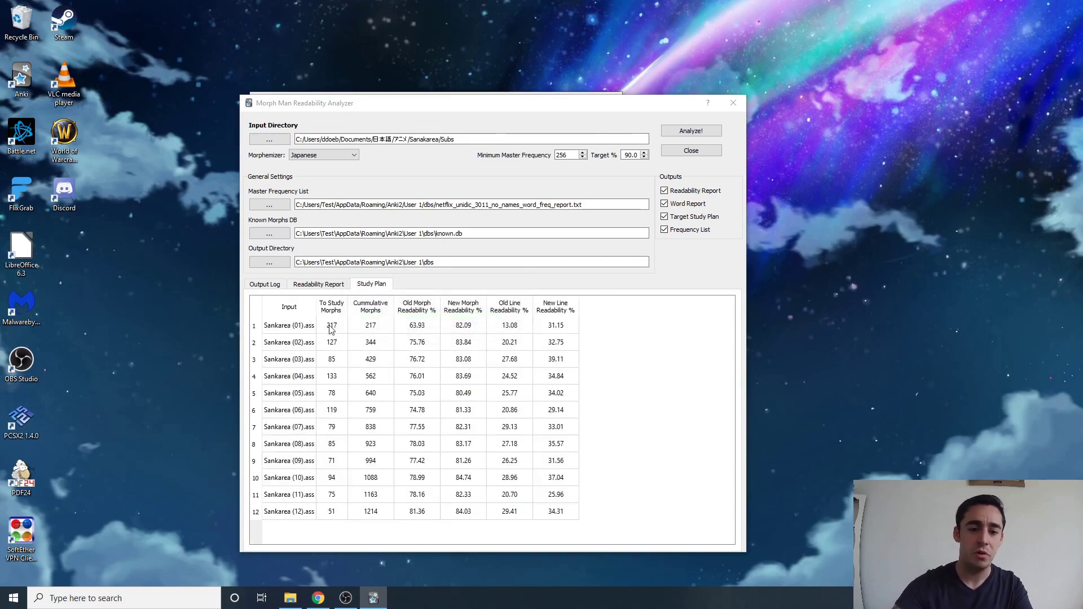
Examine the study plan's to-study and cumulative morphs, the minimum master frequency, and the old and new morph readability percentages for each Sankarea episode
drag(326, 330, 359, 512)
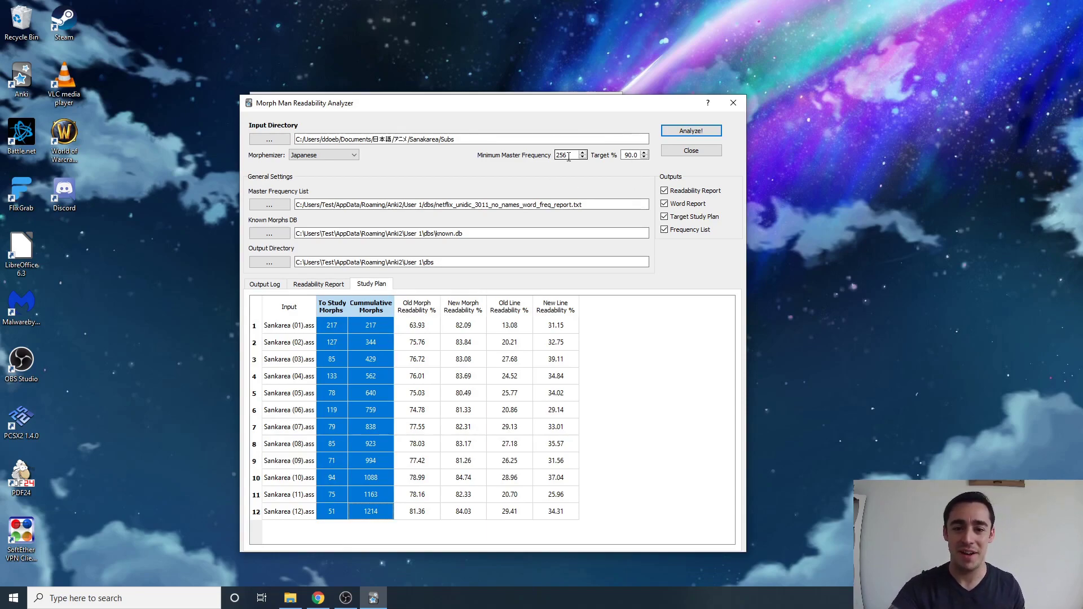
drag(569, 157, 554, 157)
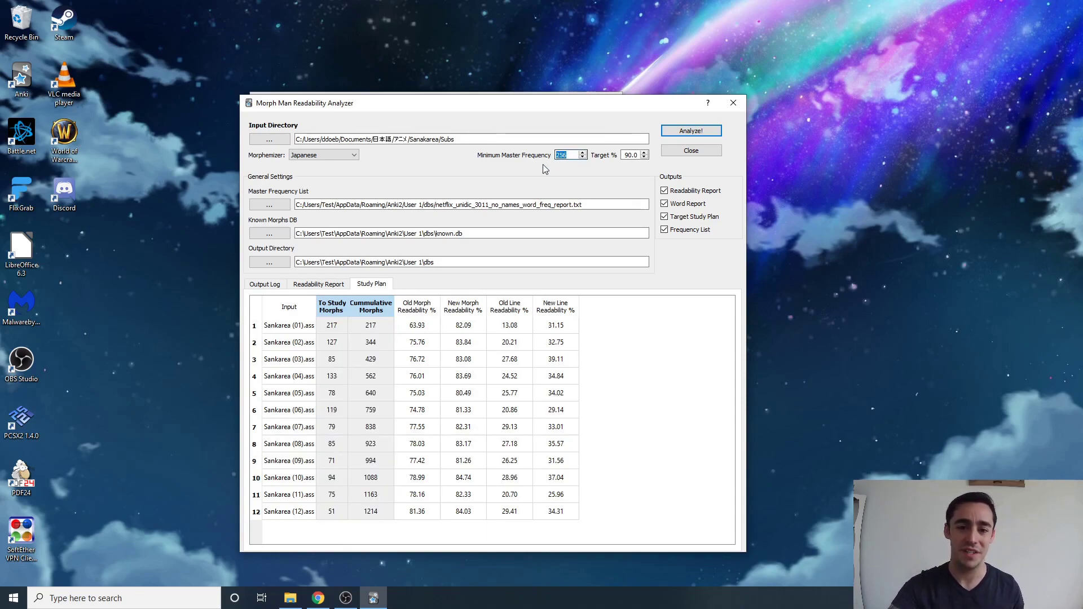
click(571, 190)
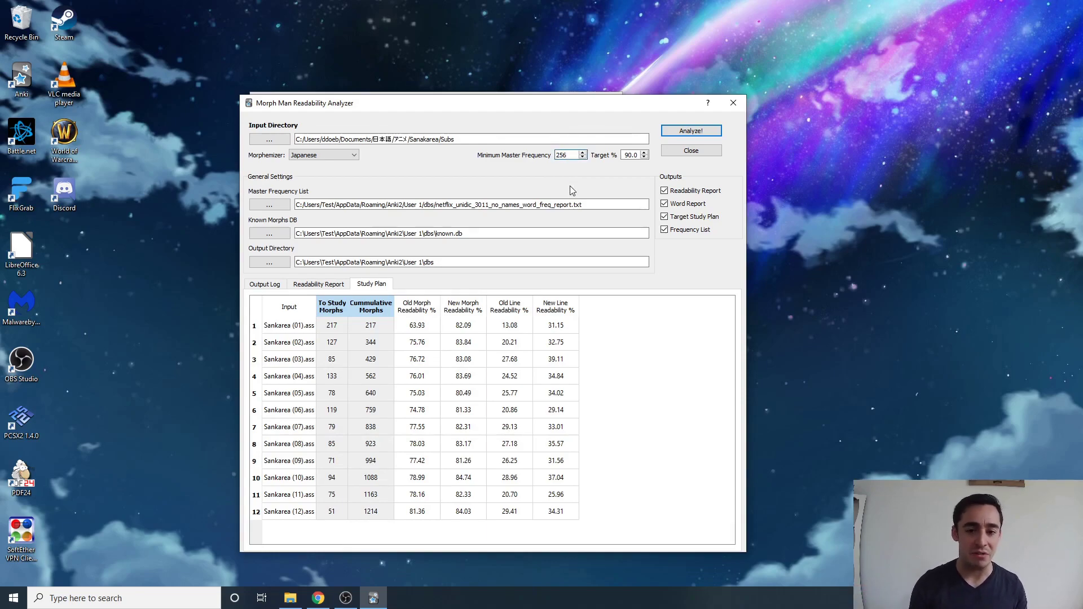
click(342, 326)
click(382, 514)
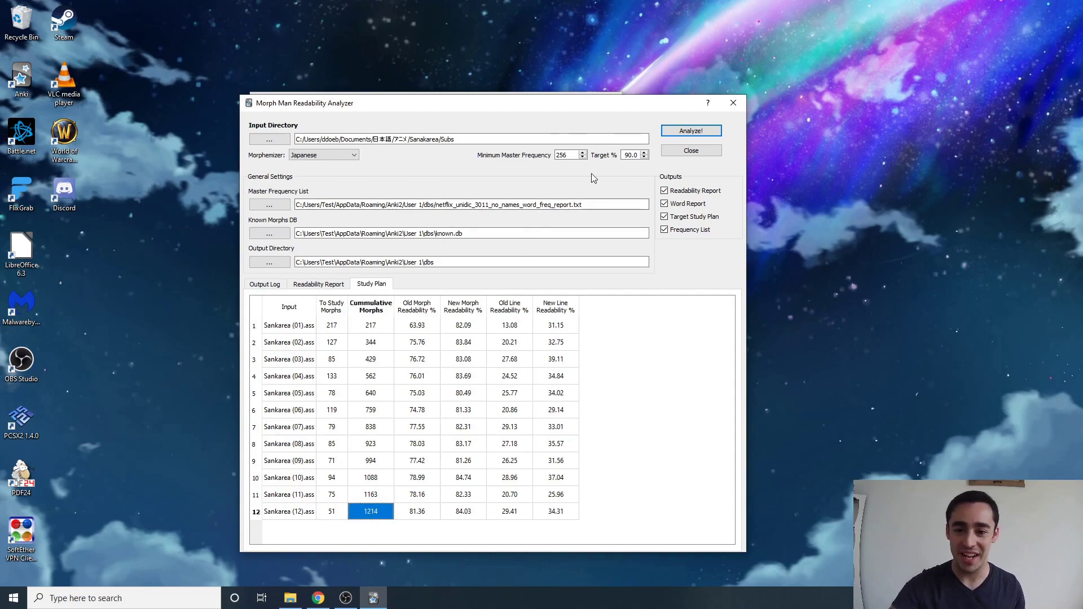
drag(432, 323, 419, 511)
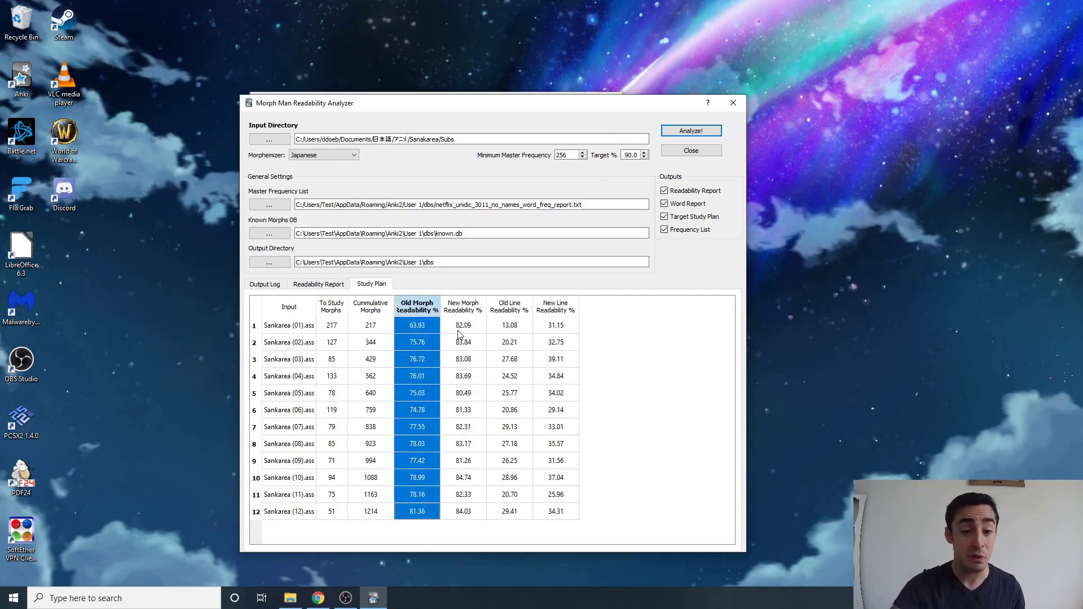
drag(464, 326, 451, 512)
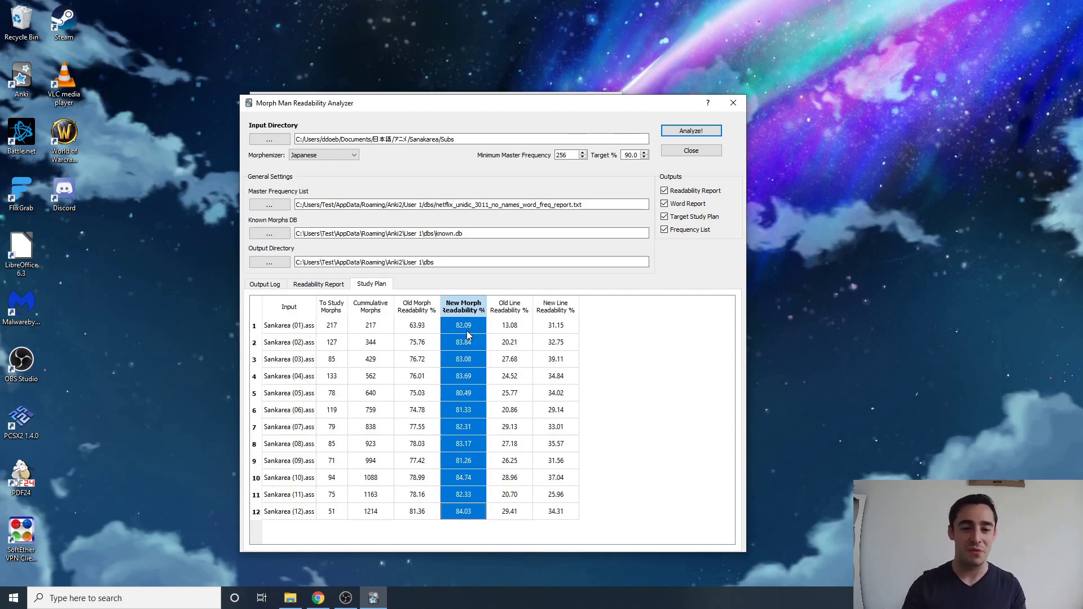
Close the Readability Analyzer and recalculate the MorphMan database
click(692, 151)
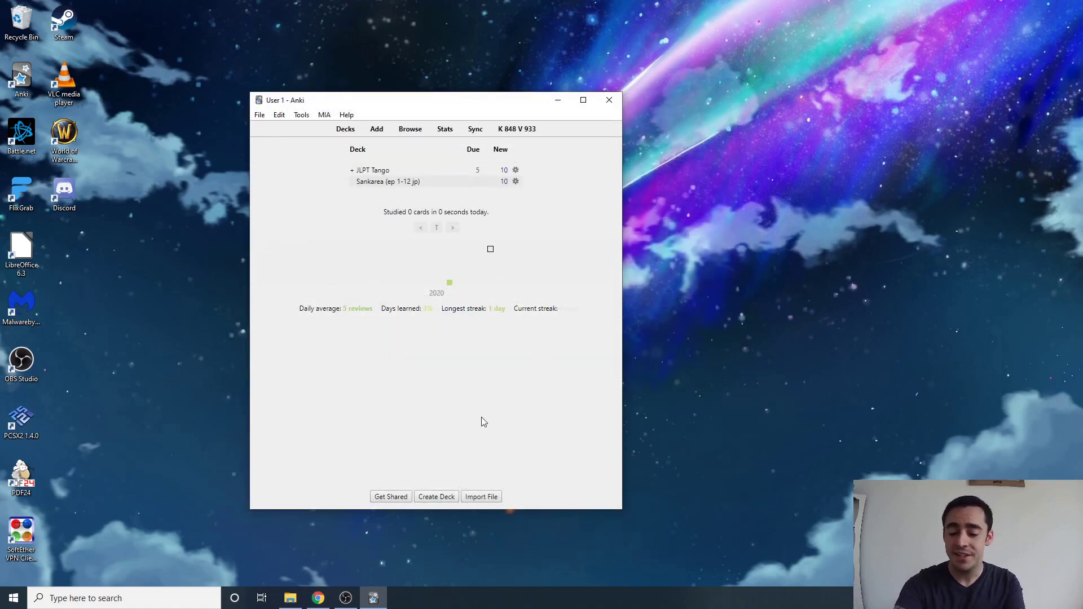
key(ctrl+m)
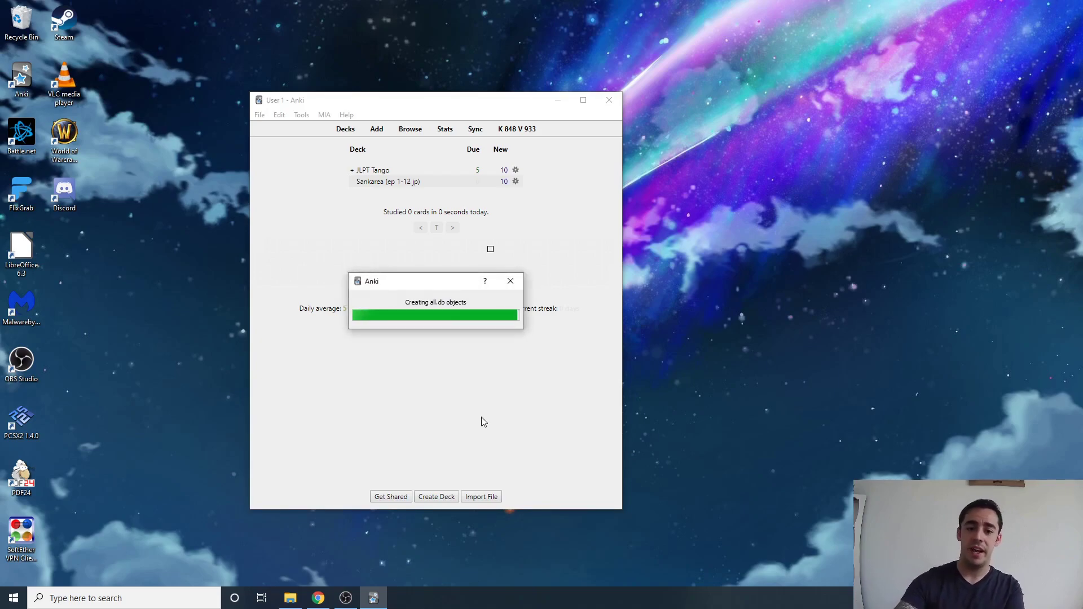